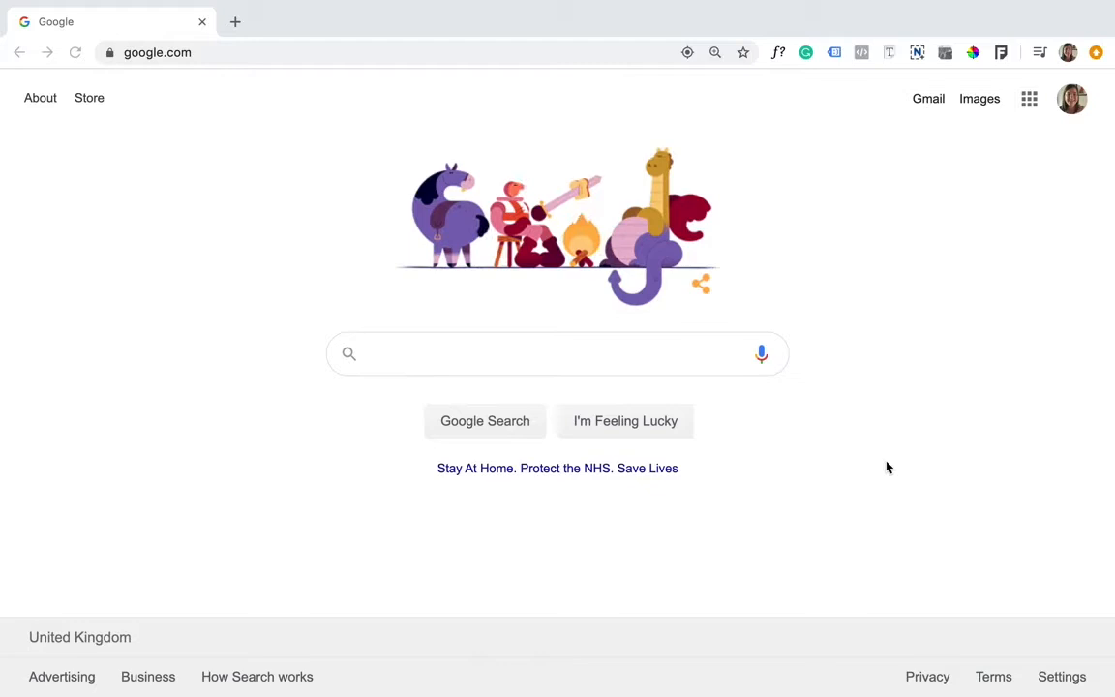
# Step: Load the zoom.us website from Chrome's address bar
pyautogui.click(280, 54)
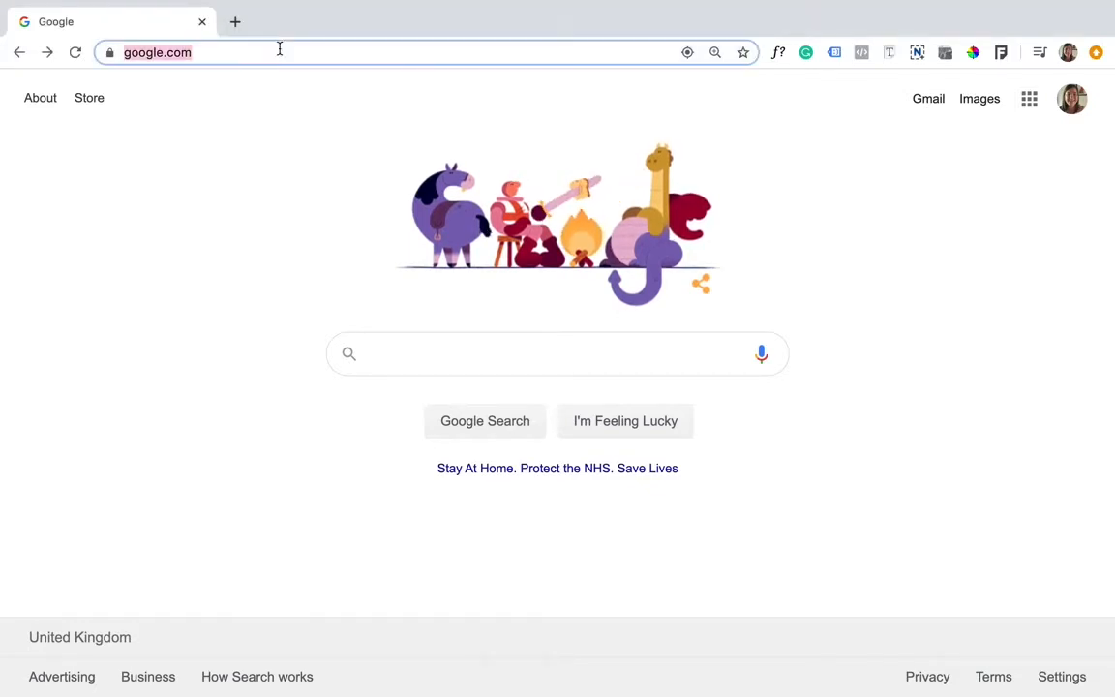
pyautogui.press('BackSpace')
pyautogui.write('zoom.u')
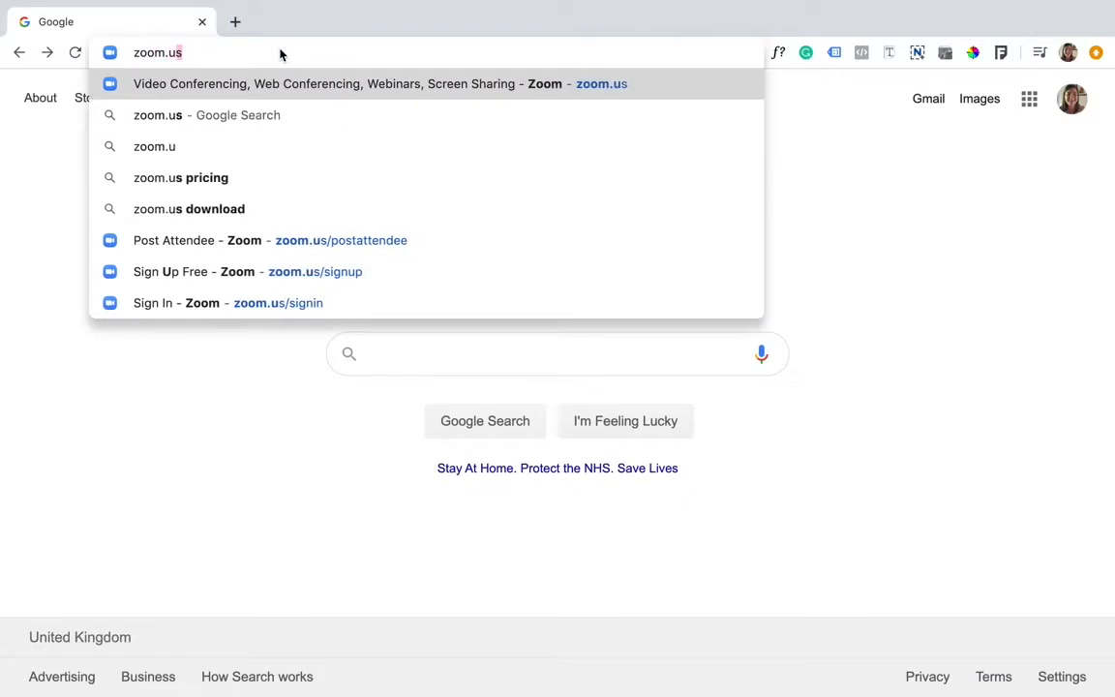
pyautogui.write('s')
pyautogui.press('Return')
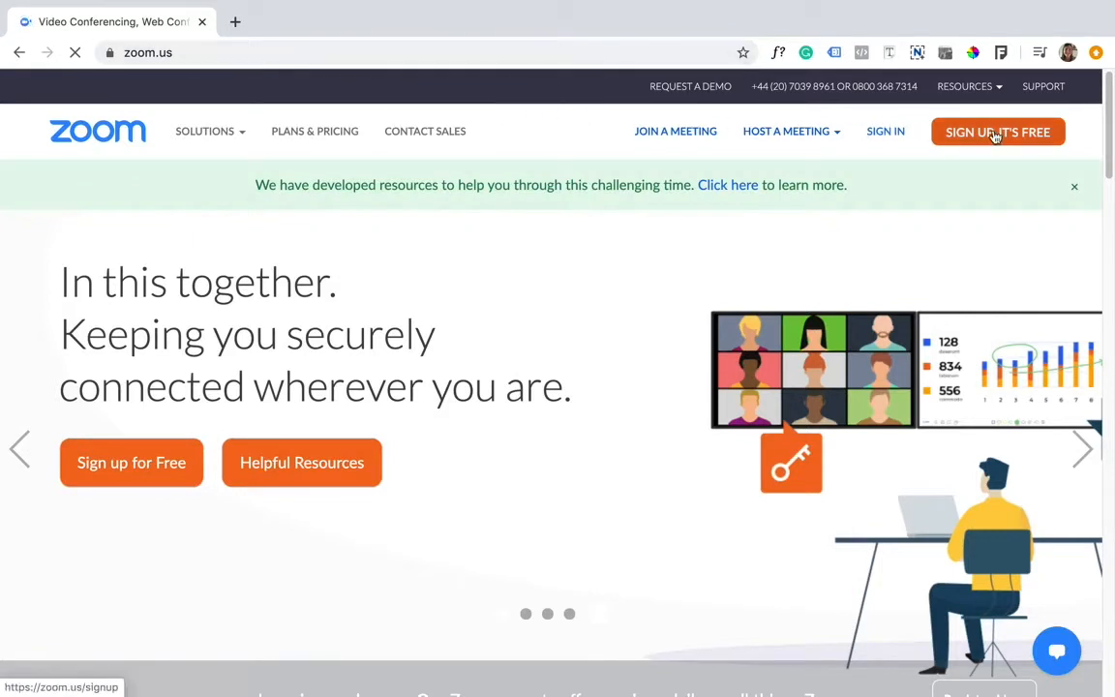
# Step: Sign up via 'Sign Up, It's Free' using the Google account to reach My Meetings
pyautogui.click(995, 137)
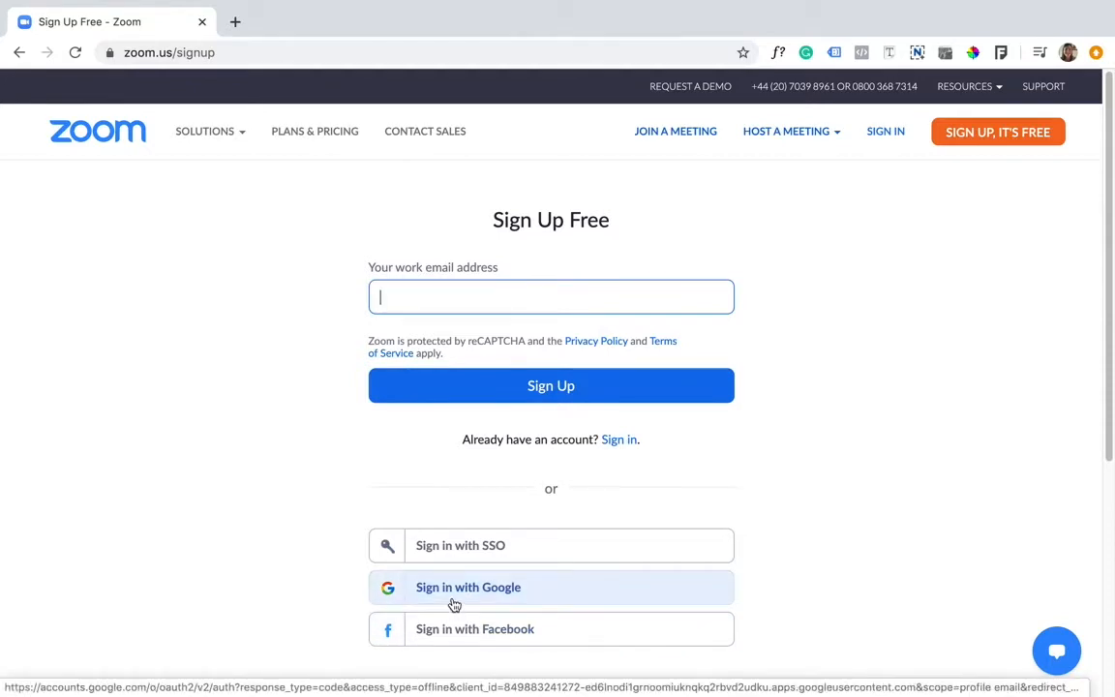
pyautogui.click(452, 604)
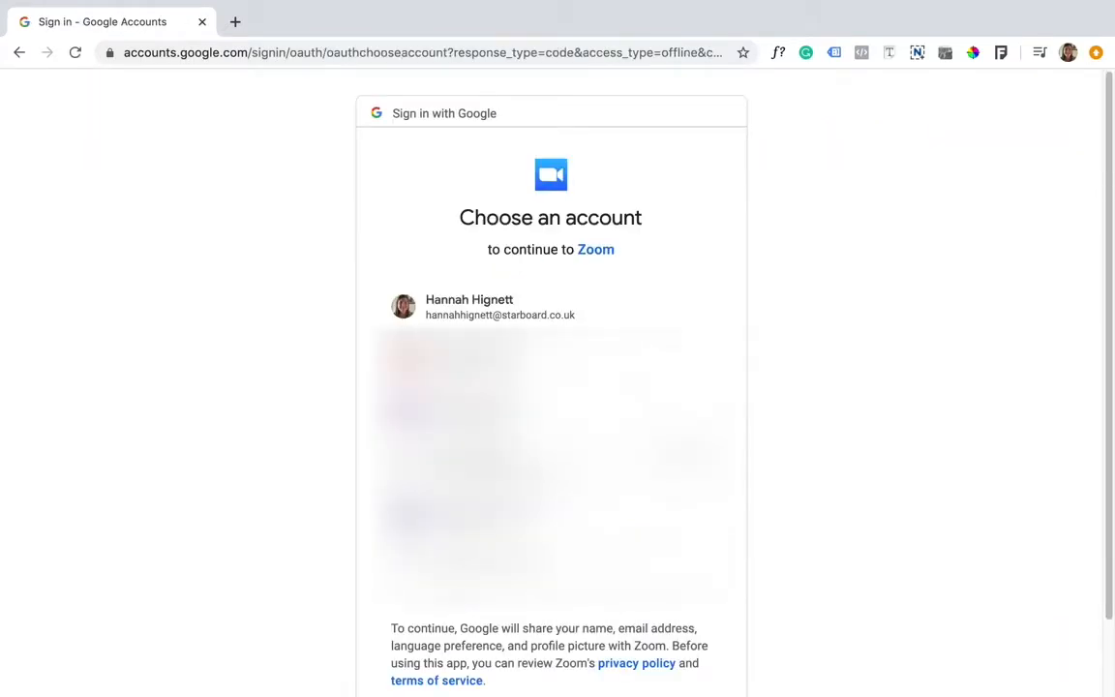
pyautogui.click(484, 309)
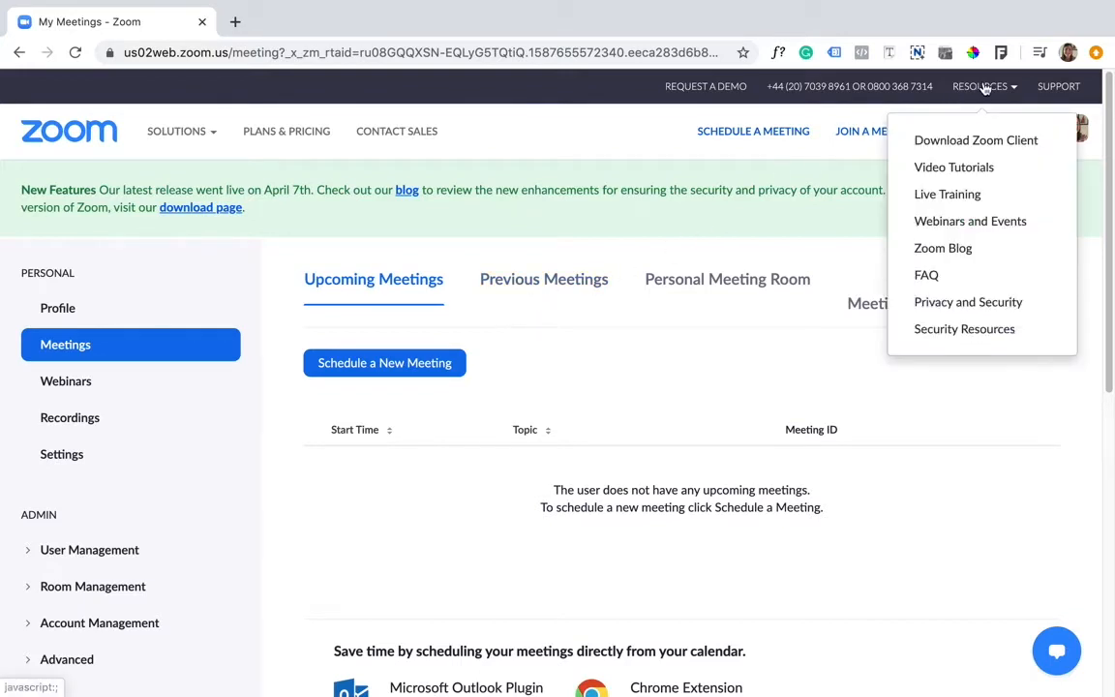
pyautogui.moveTo(984, 86)
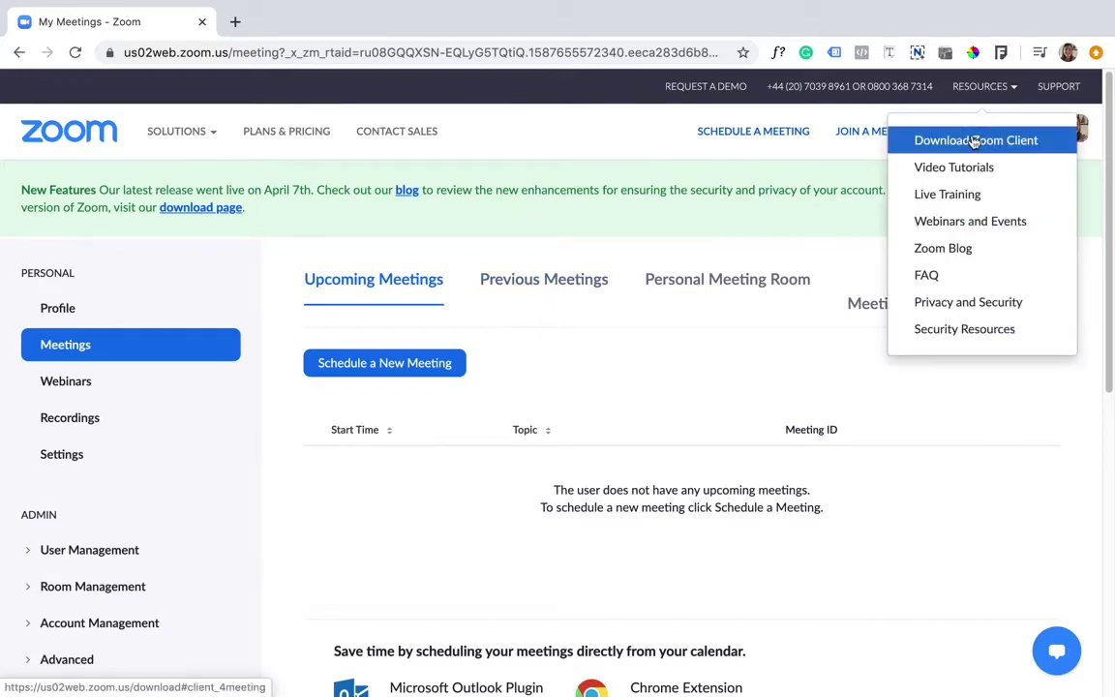
# Step: Download the Zoom client for meetings via Resources and launch its .pkg installer
pyautogui.click(975, 141)
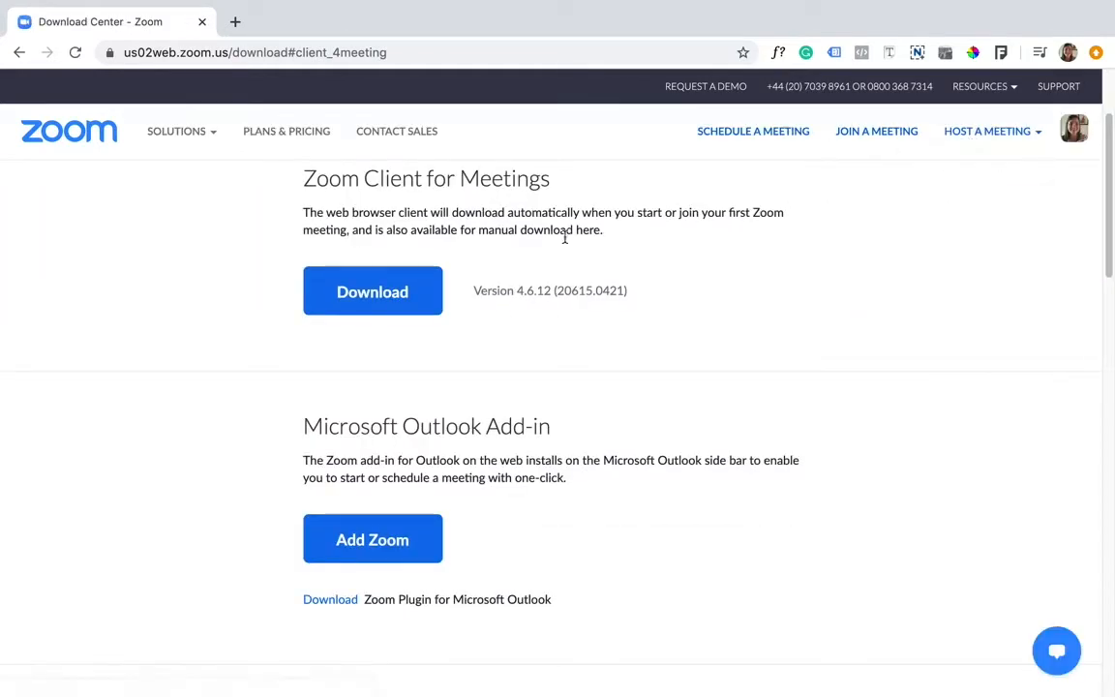
pyautogui.click(394, 298)
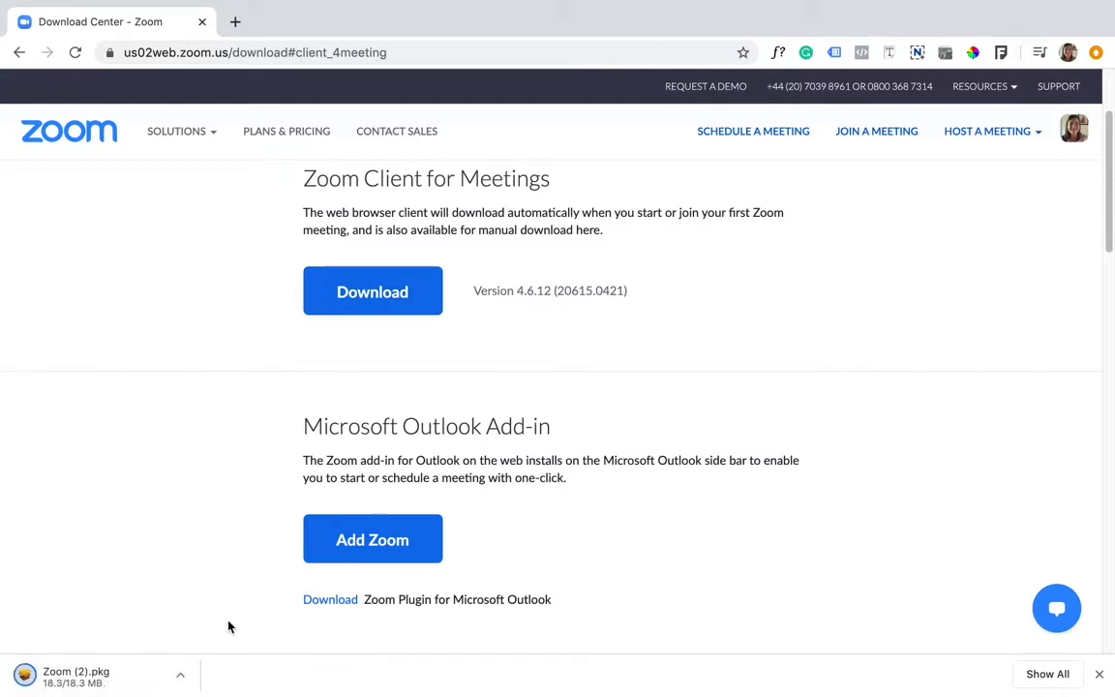
pyautogui.click(92, 678)
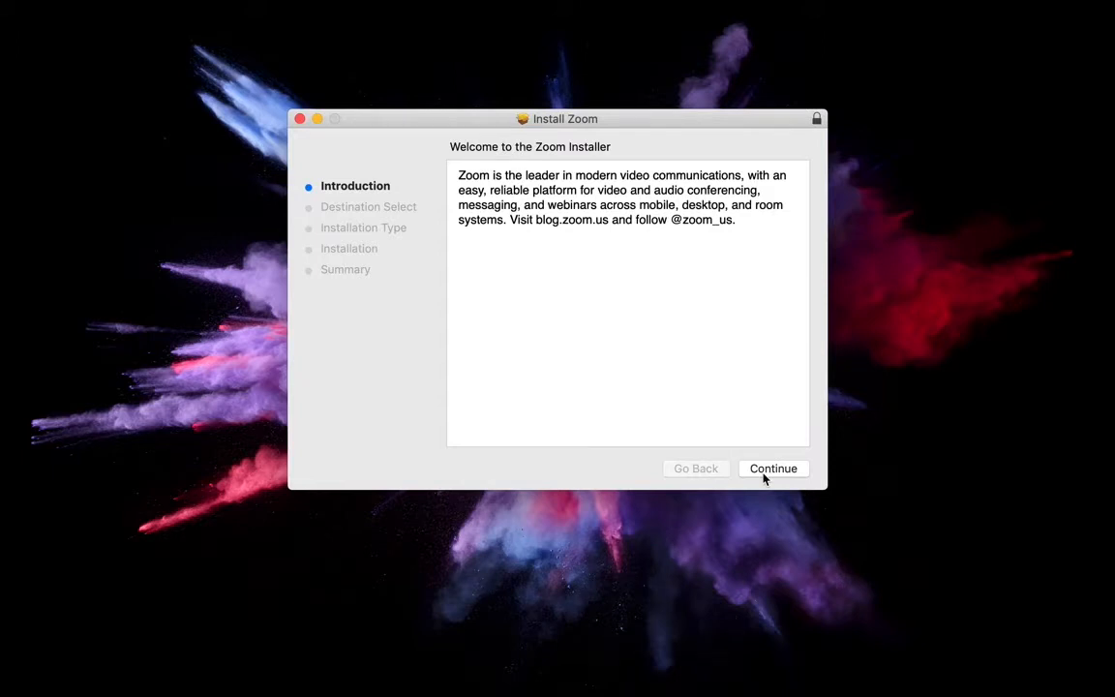
# Step: Run the standard installation of Zoom for all users of this computer
pyautogui.click(764, 478)
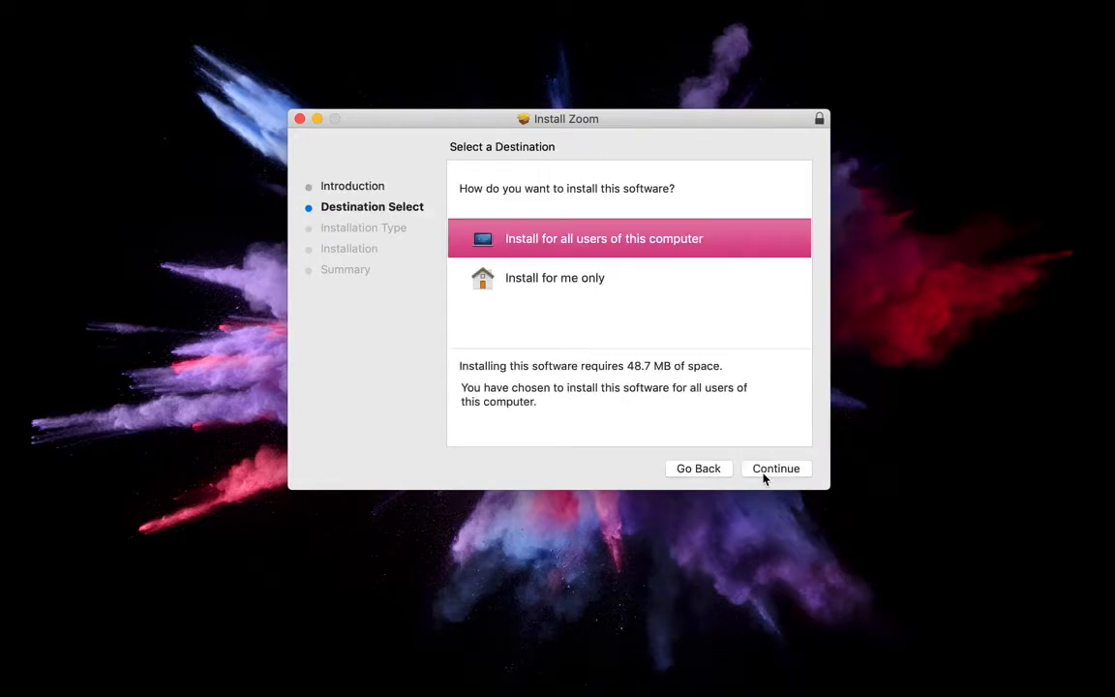
pyautogui.click(763, 478)
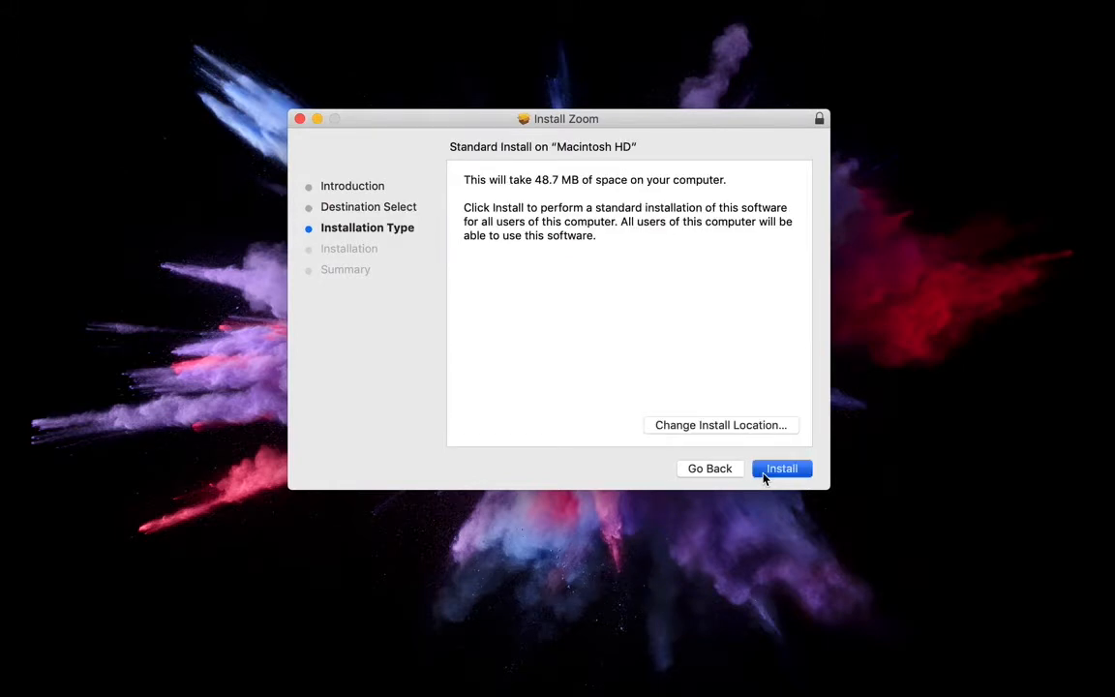
pyautogui.click(761, 478)
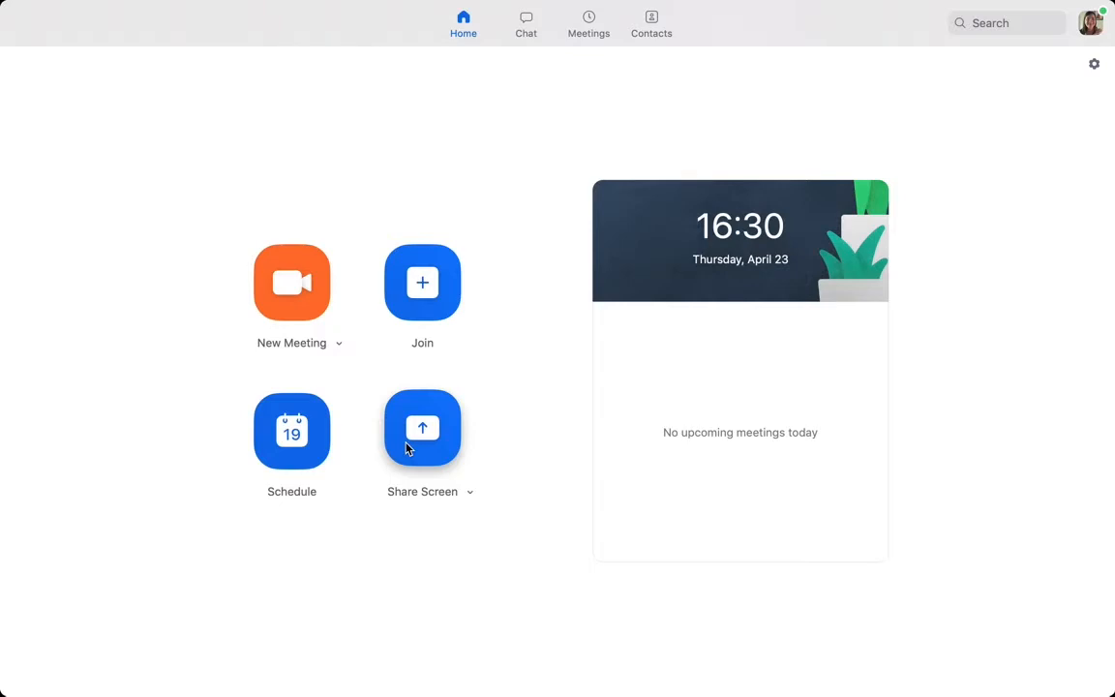
# Step: Start a new instant meeting from the Zoom Home screen
pyautogui.click(295, 285)
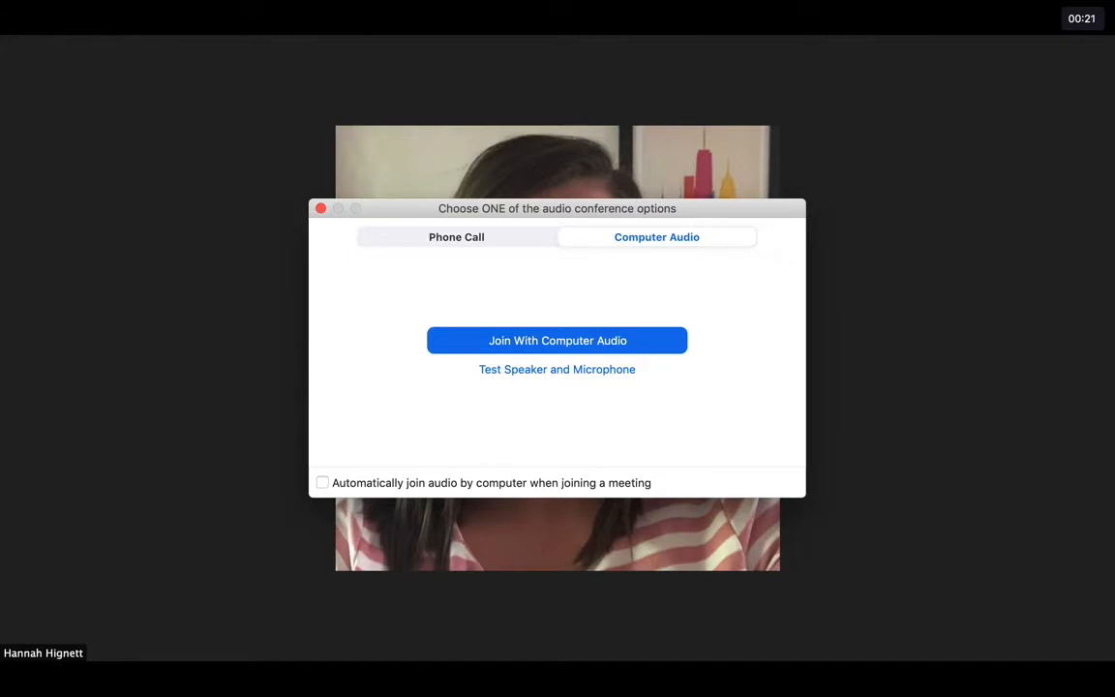
pyautogui.click(433, 240)
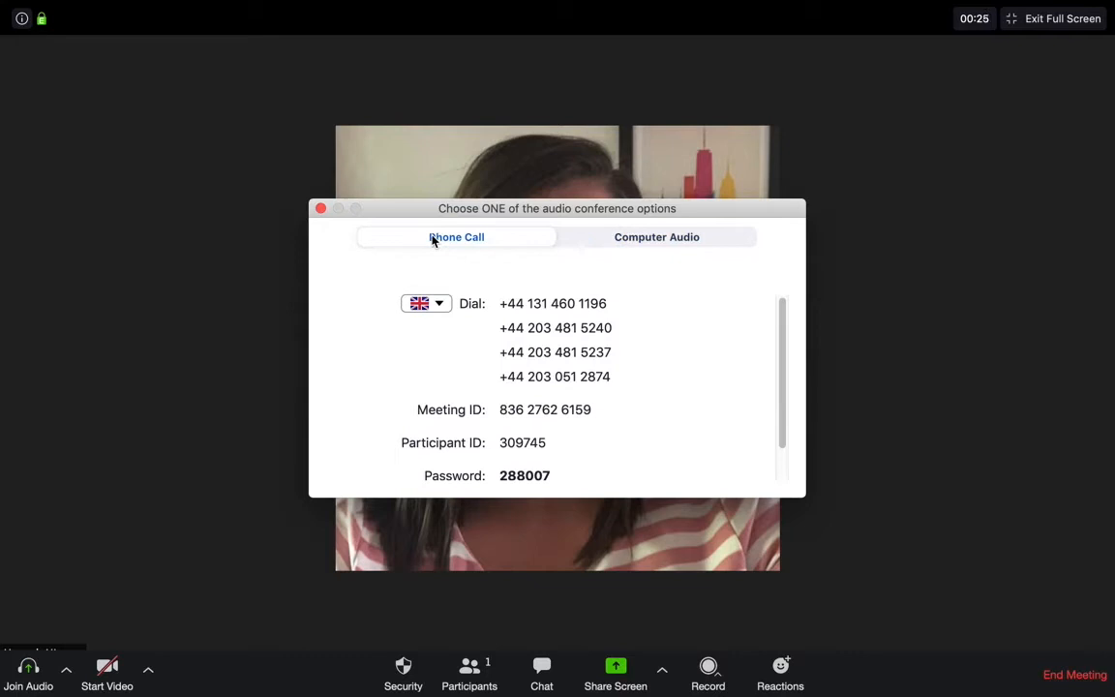
pyautogui.moveTo(499, 303); pyautogui.dragTo(610, 303)
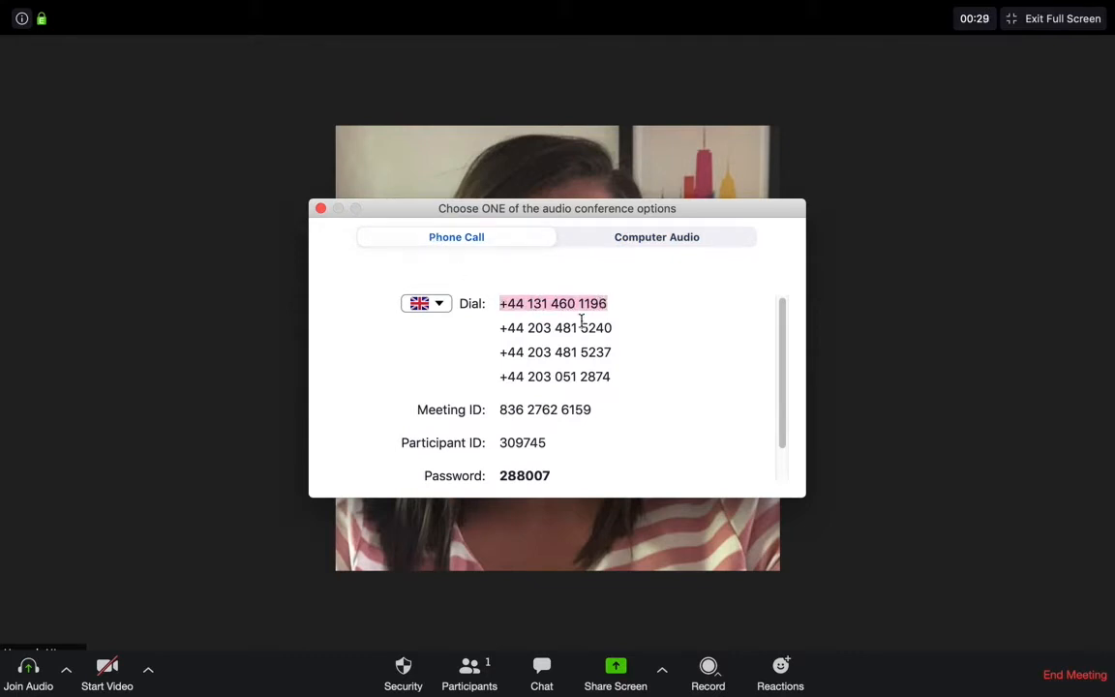
pyautogui.moveTo(498, 410); pyautogui.dragTo(593, 410)
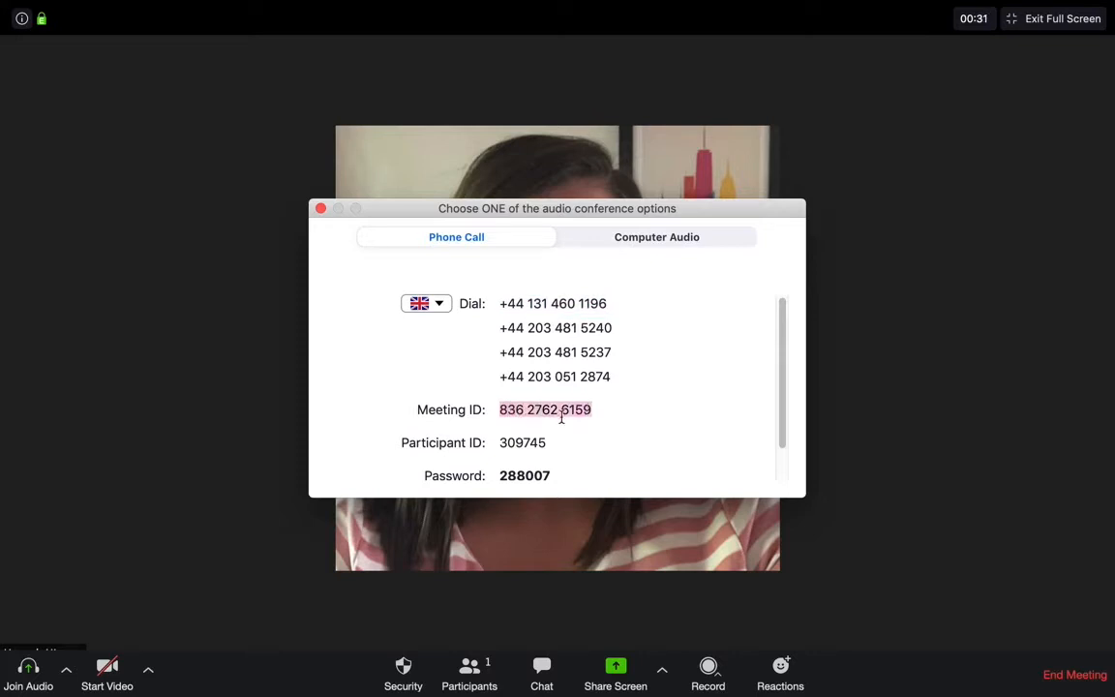
pyautogui.moveTo(496, 442); pyautogui.dragTo(555, 448)
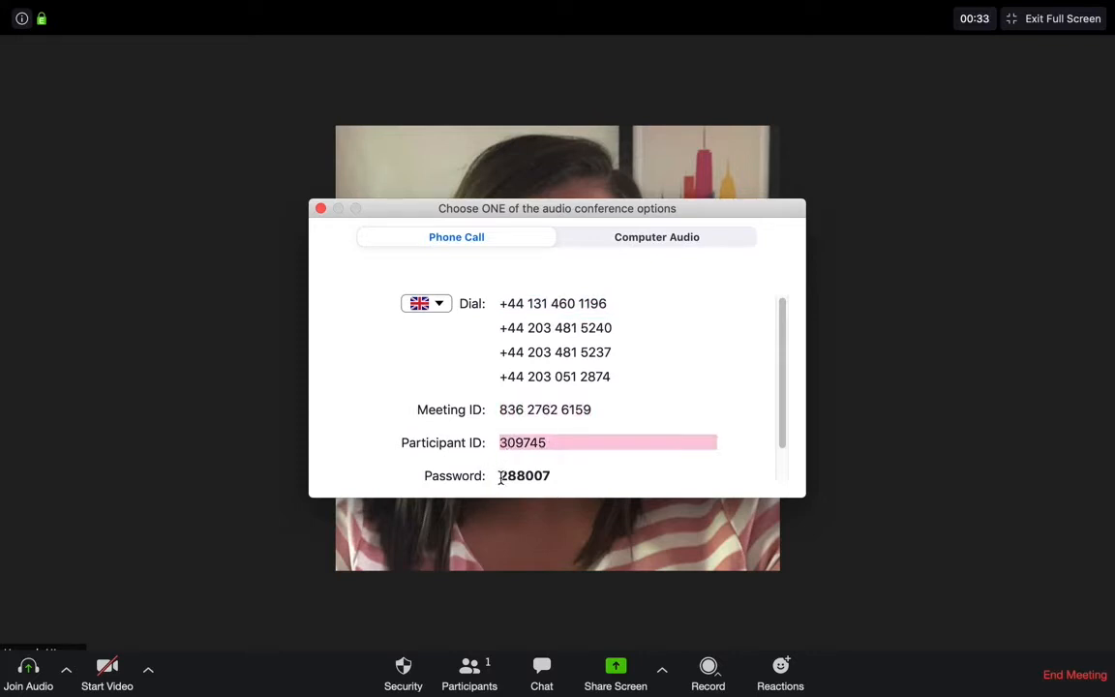
pyautogui.moveTo(497, 475); pyautogui.dragTo(556, 474)
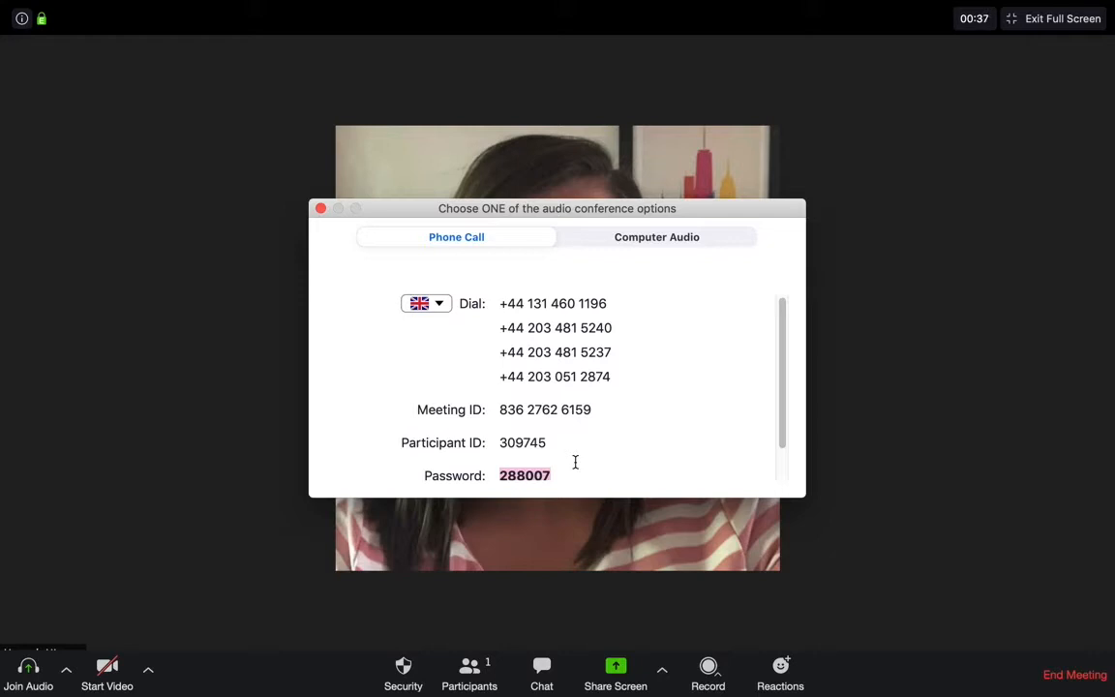
# Step: Join the meeting's audio through Computer Audio
pyautogui.click(664, 239)
pyautogui.click(548, 351)
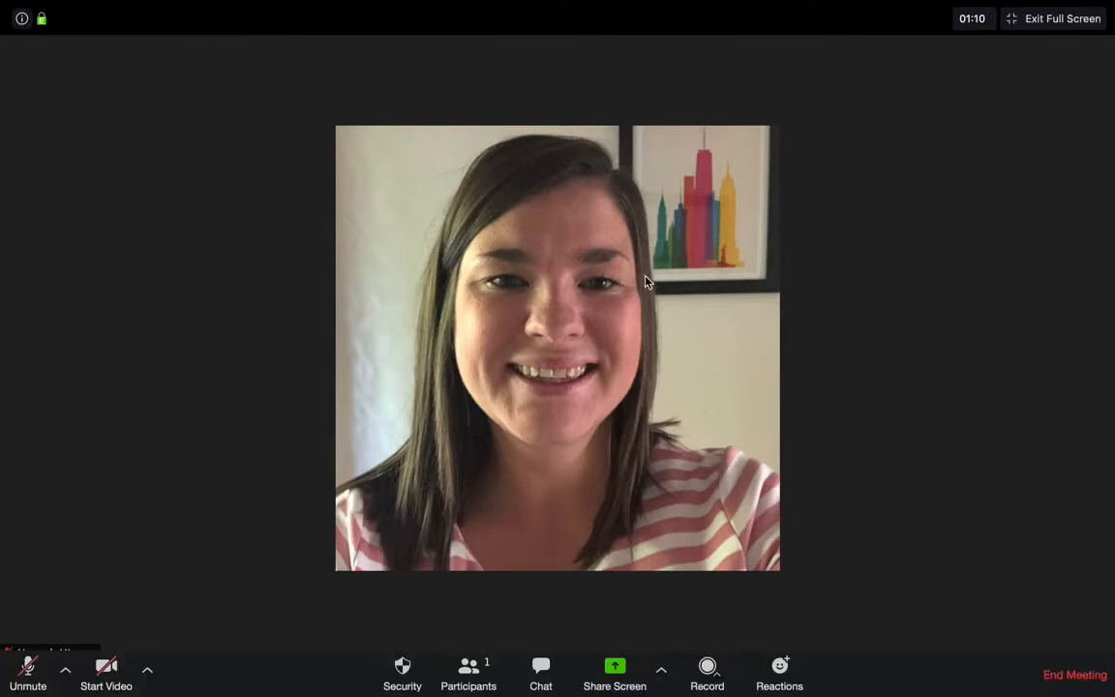
# Step: Lock the meeting from Security, then unlock it so new participants can join
pyautogui.click(400, 672)
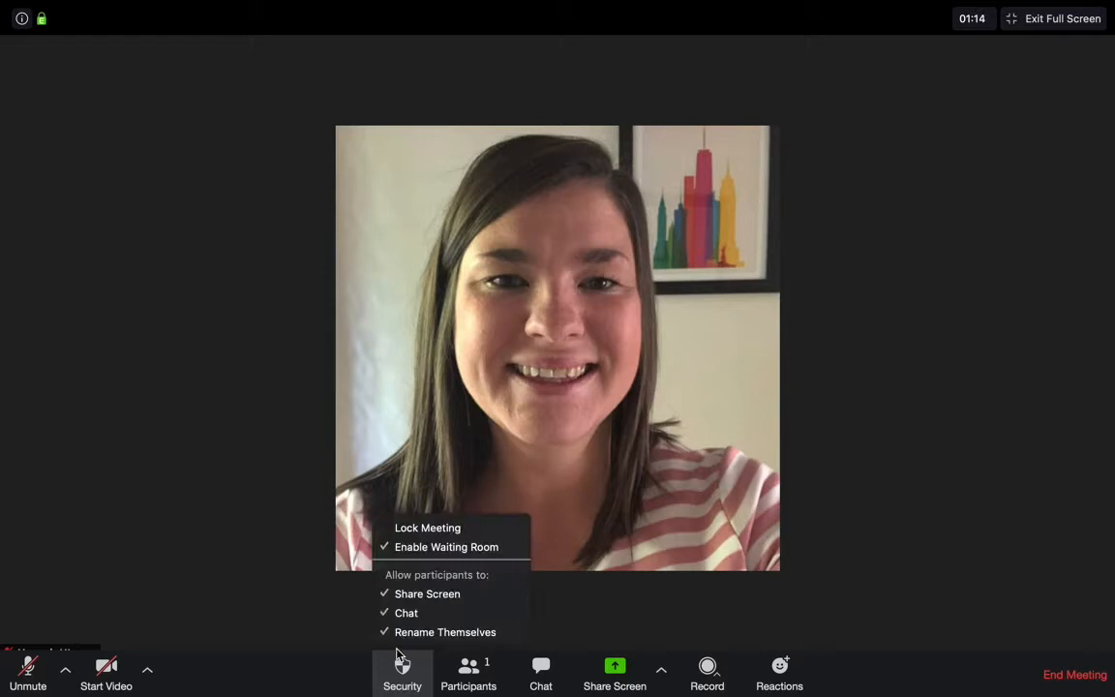
pyautogui.click(408, 529)
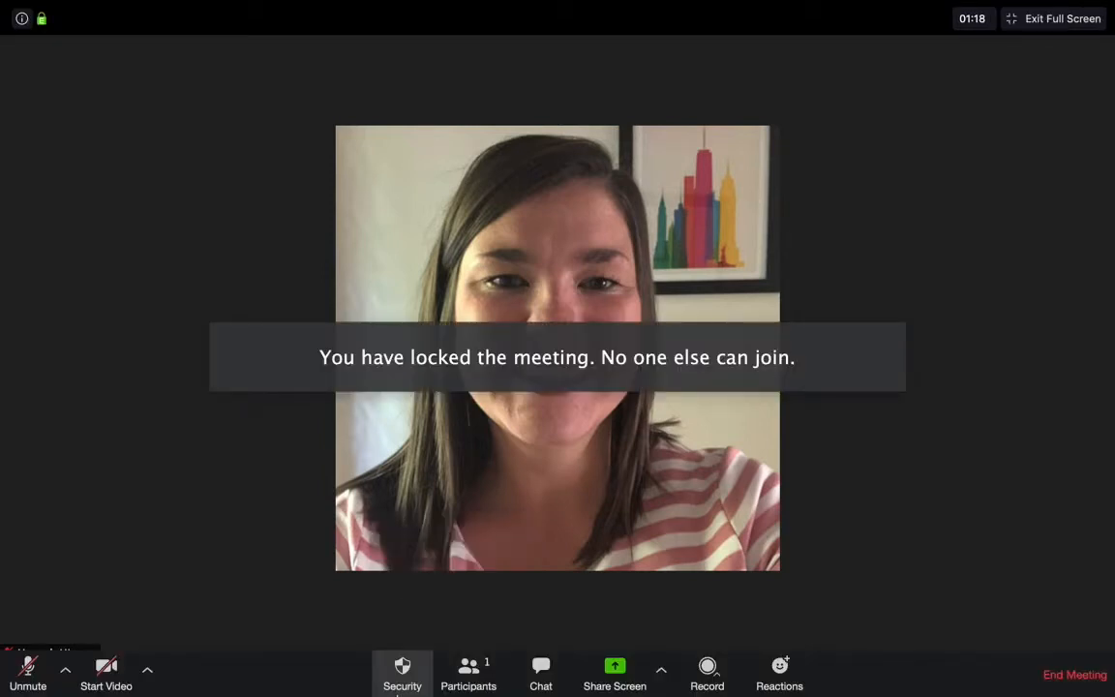
pyautogui.click(404, 678)
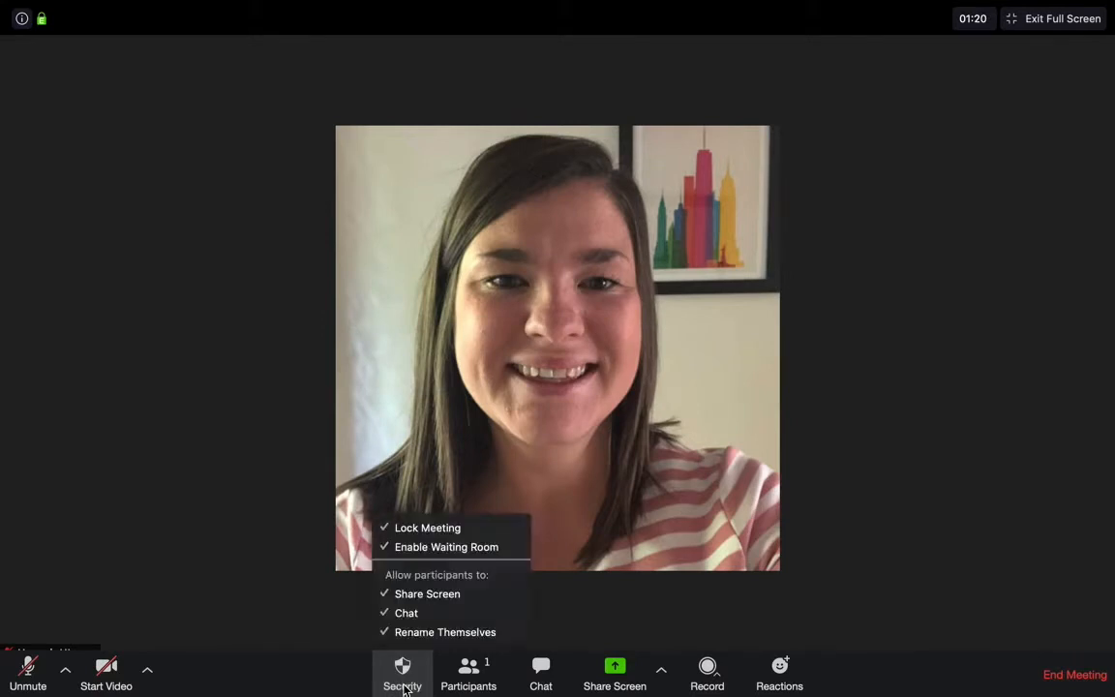
pyautogui.click(415, 529)
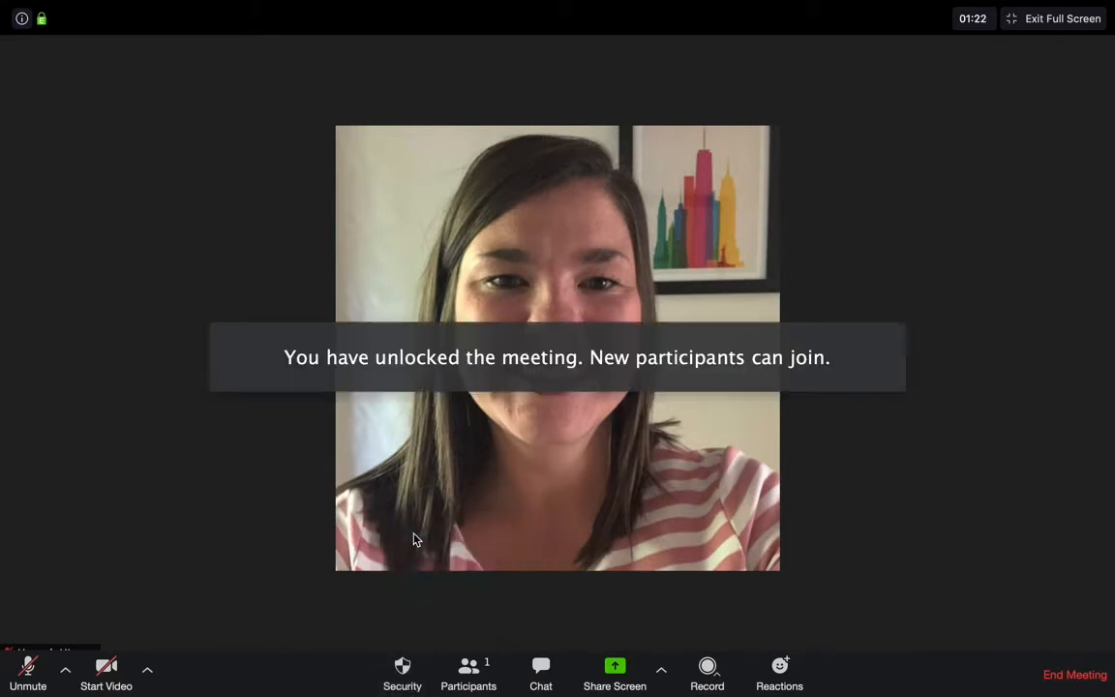
# Step: Review the Security menu and bring up the Participants list
pyautogui.click(401, 670)
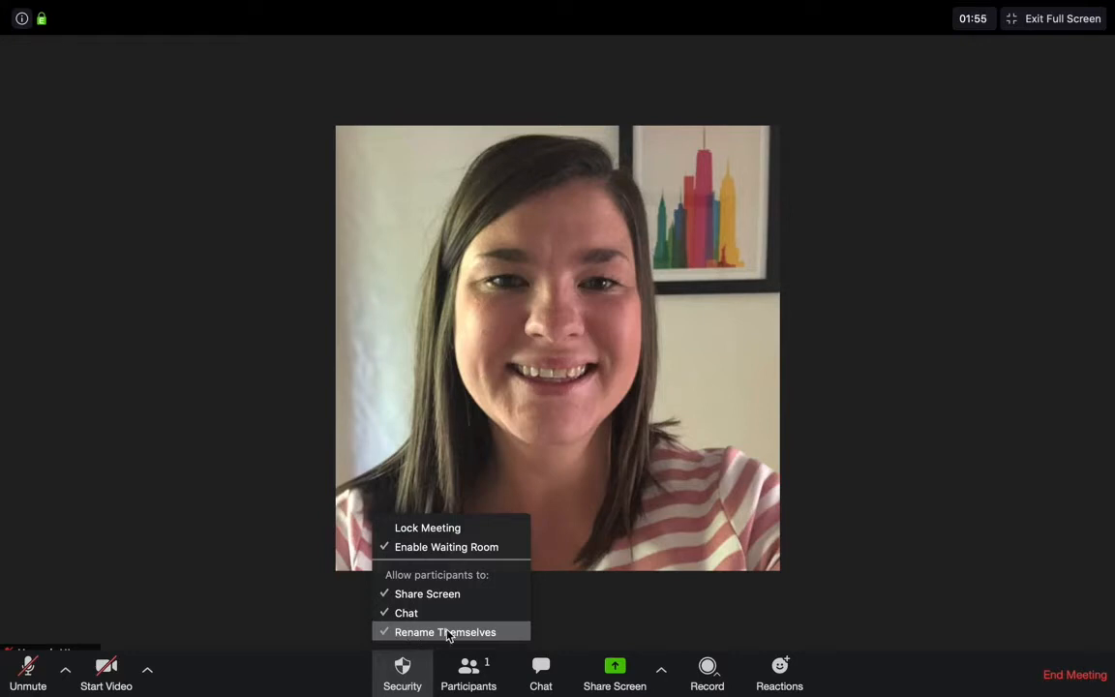
pyautogui.click(468, 666)
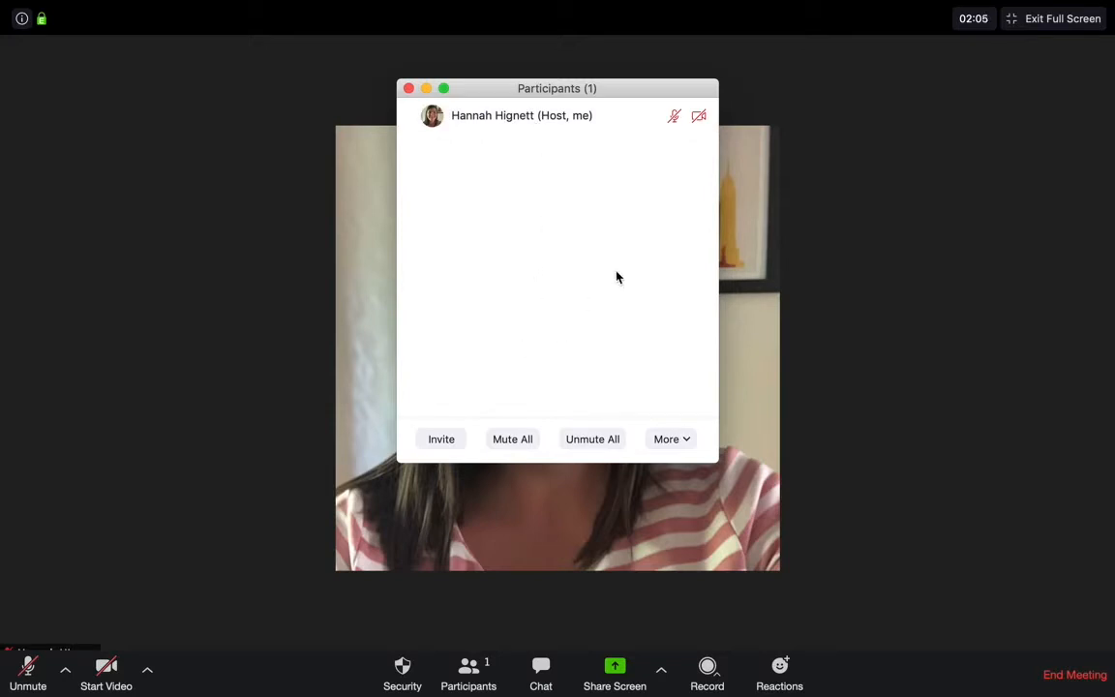
pyautogui.moveTo(556, 115)
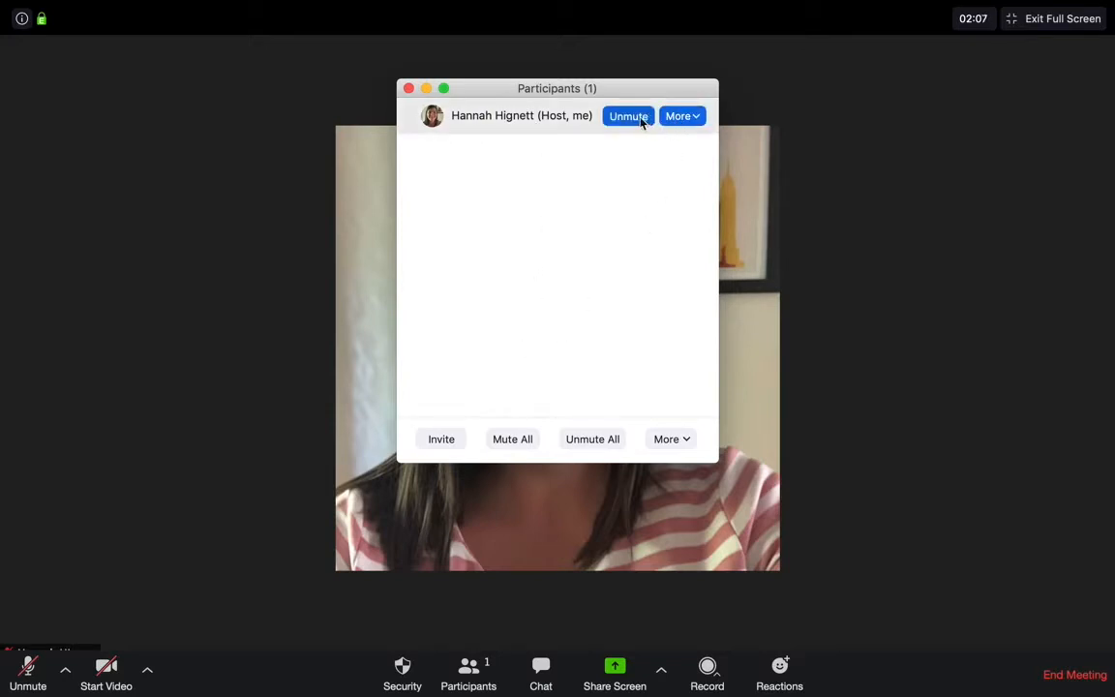
# Step: Toggle your own microphone in Participants and view the Invite options
pyautogui.click(628, 118)
pyautogui.click(627, 119)
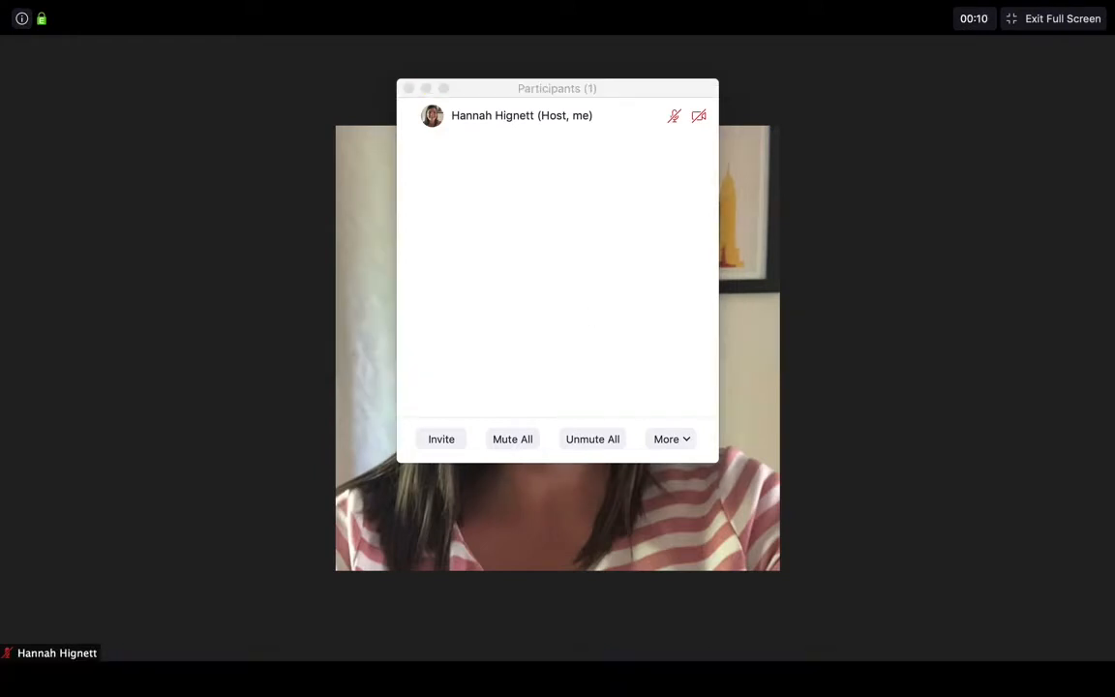
pyautogui.click(441, 439)
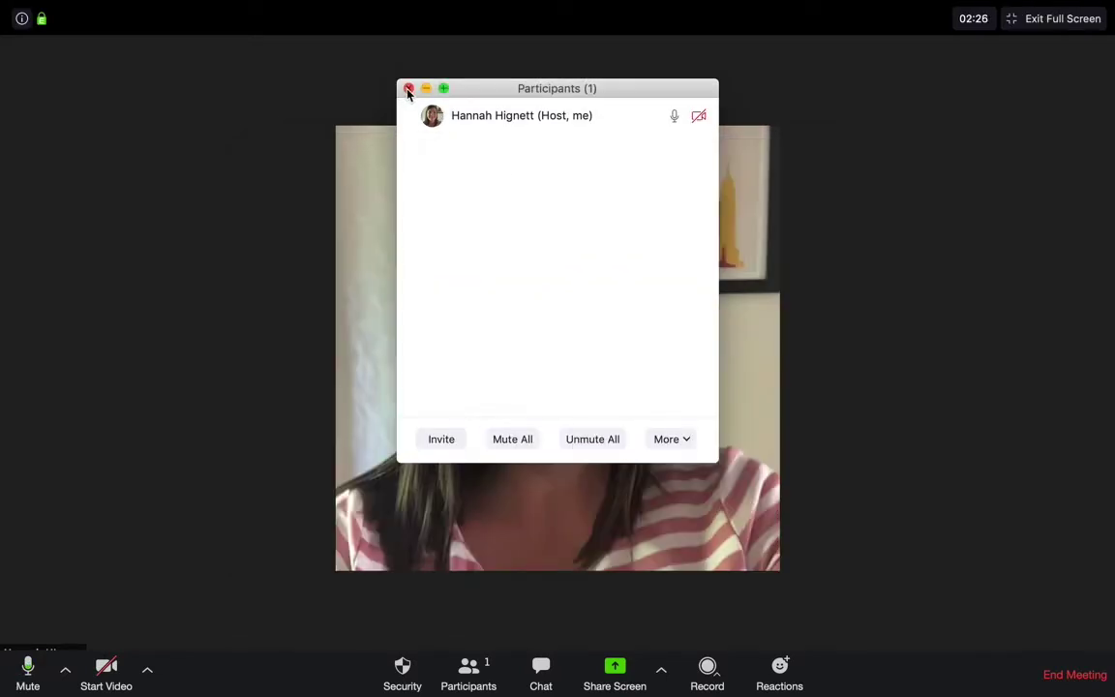
# Step: Close the Participants window and bring up the group Chat
pyautogui.click(408, 88)
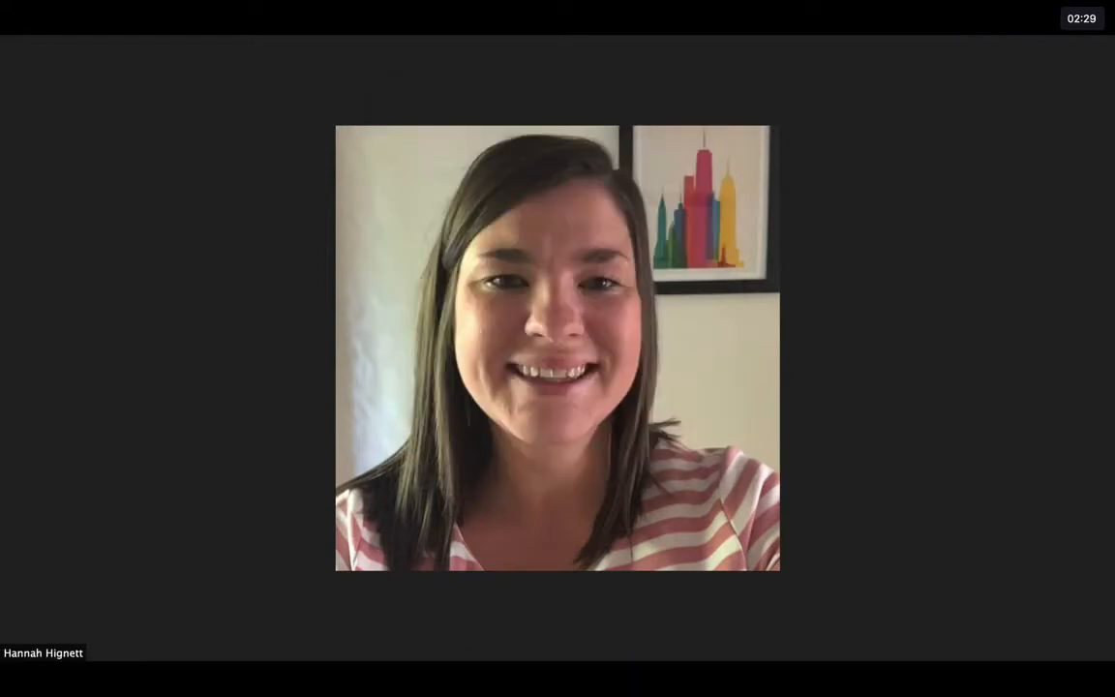
pyautogui.click(541, 668)
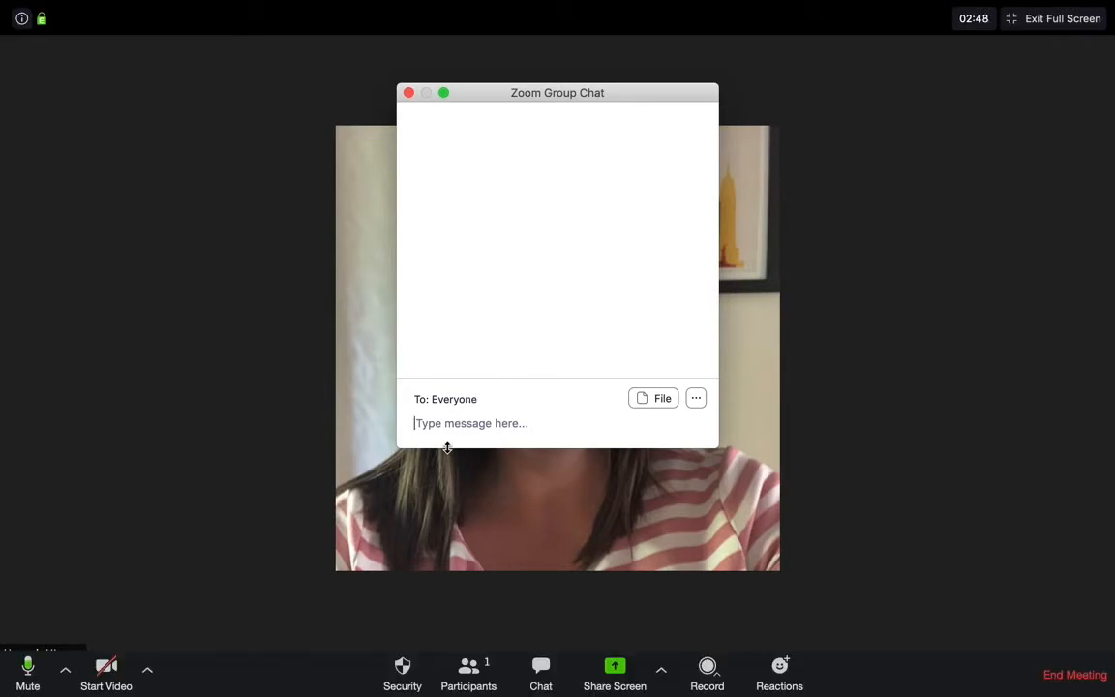
pyautogui.write('Hi,')
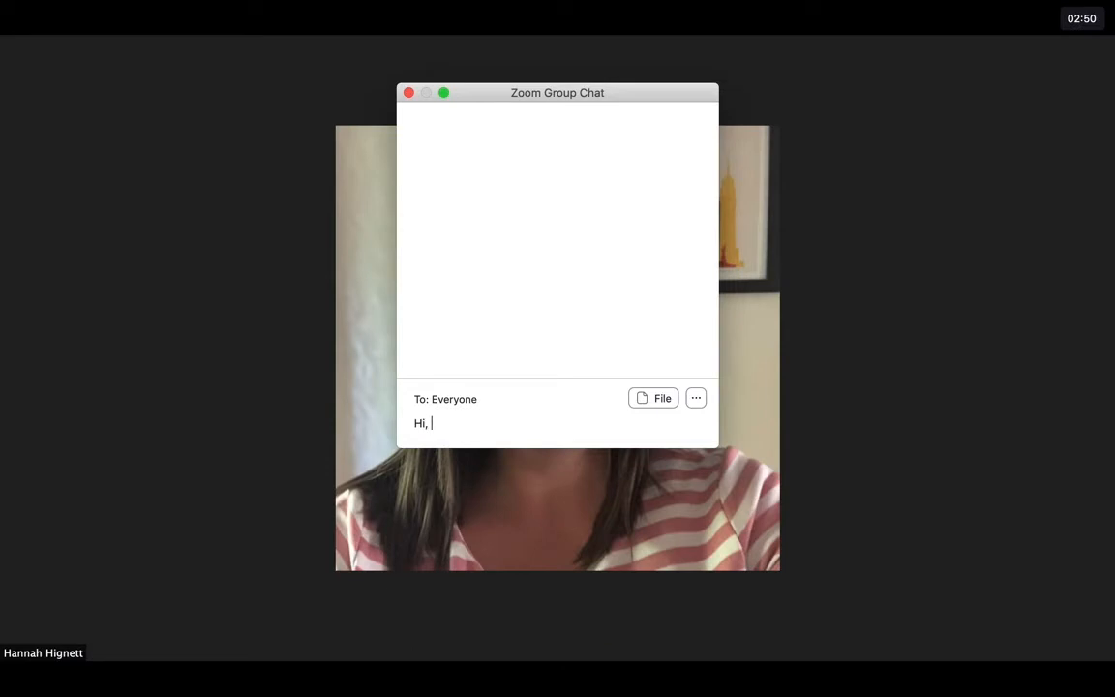
pyautogui.write(' I have a ques')
pyautogui.write('tion')
# Step: Send "Hi, I have a question" to everyone, then close the chat window
pyautogui.press('Return')
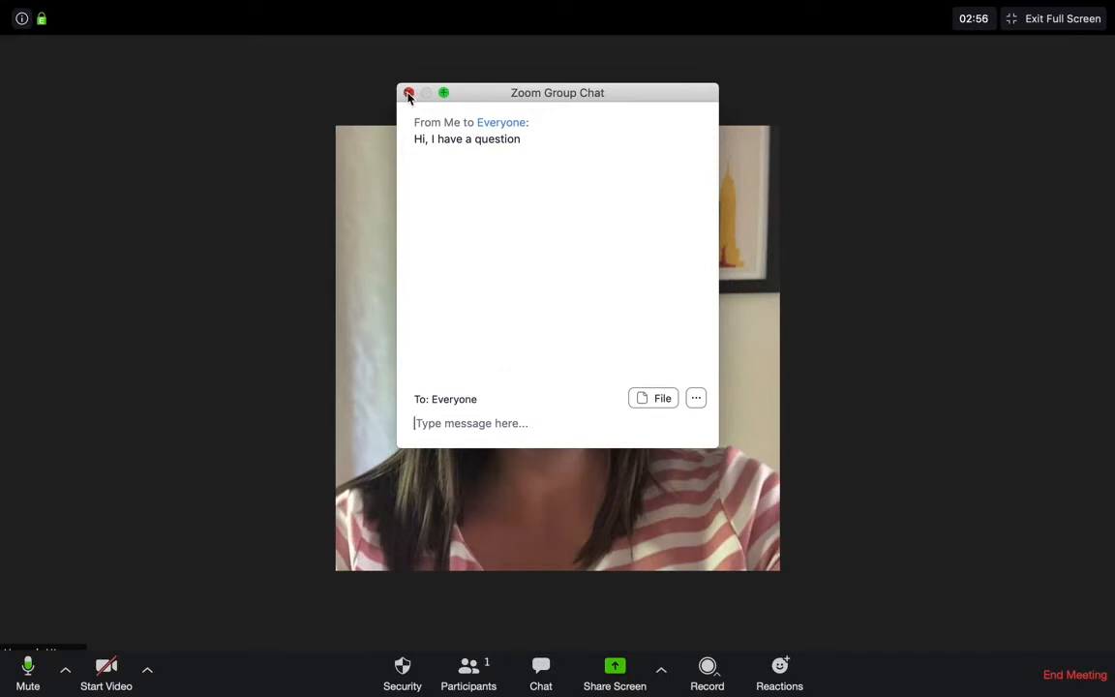
pyautogui.click(408, 92)
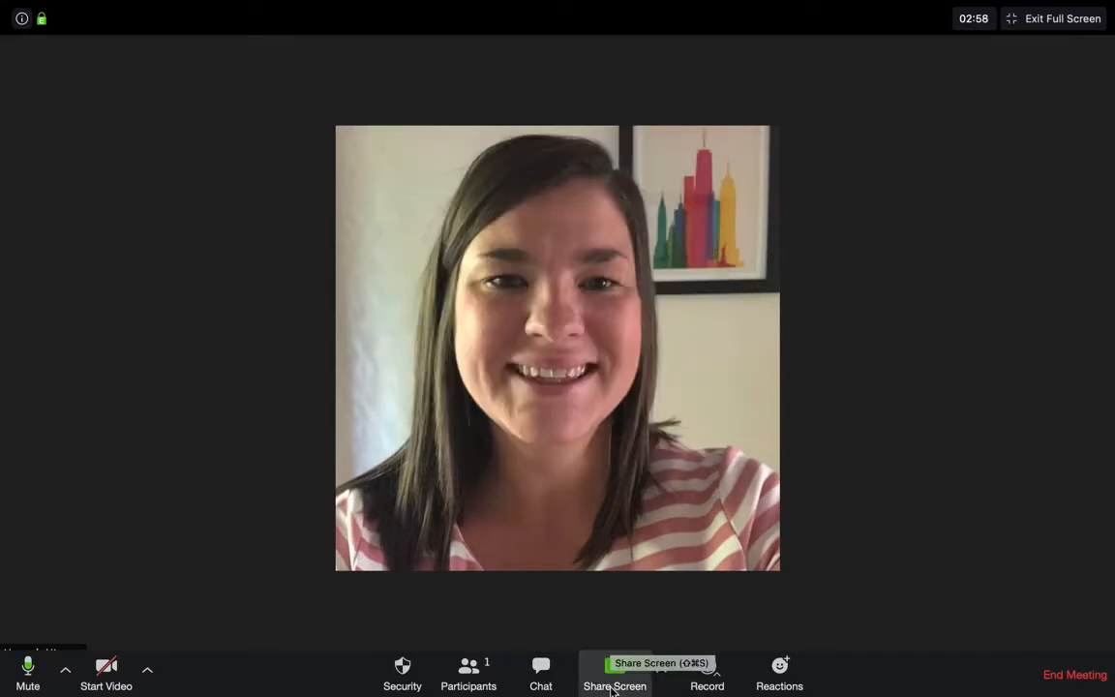
# Step: Share a blank Whiteboard with the meeting from Share Screen
pyautogui.click(619, 682)
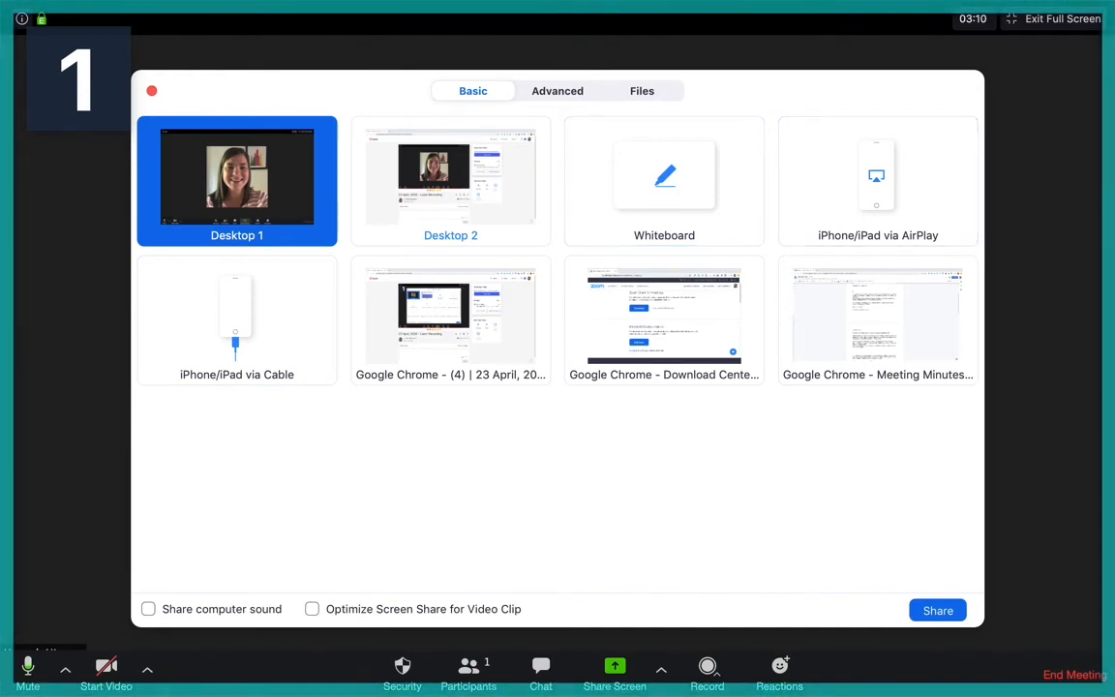
pyautogui.click(673, 193)
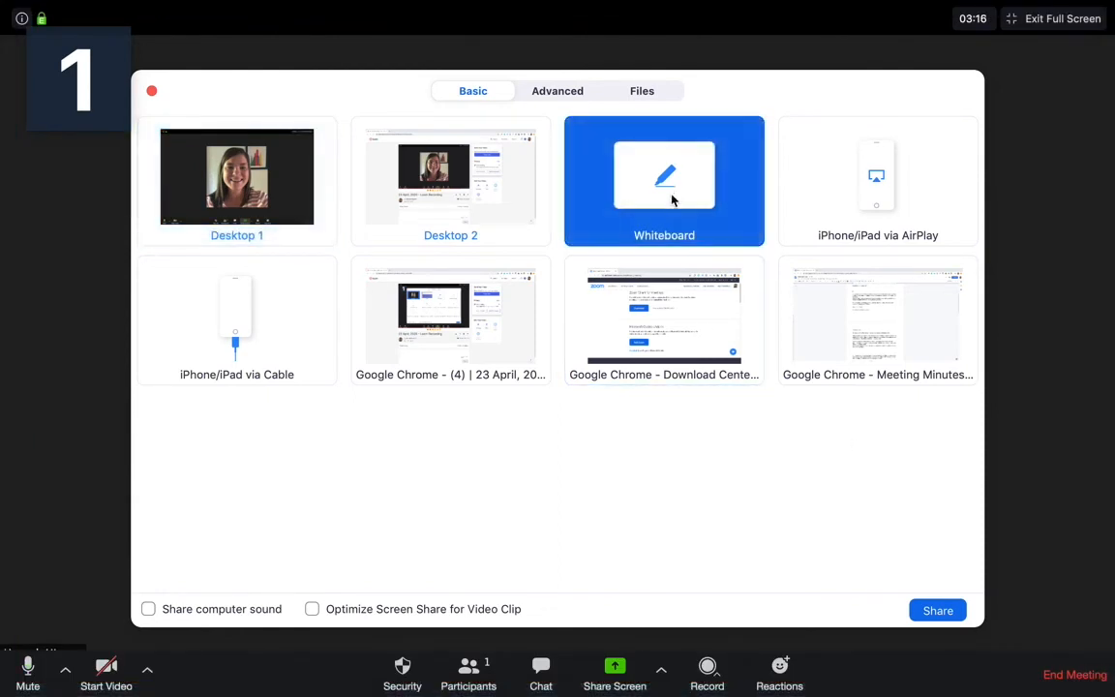
pyautogui.click(932, 612)
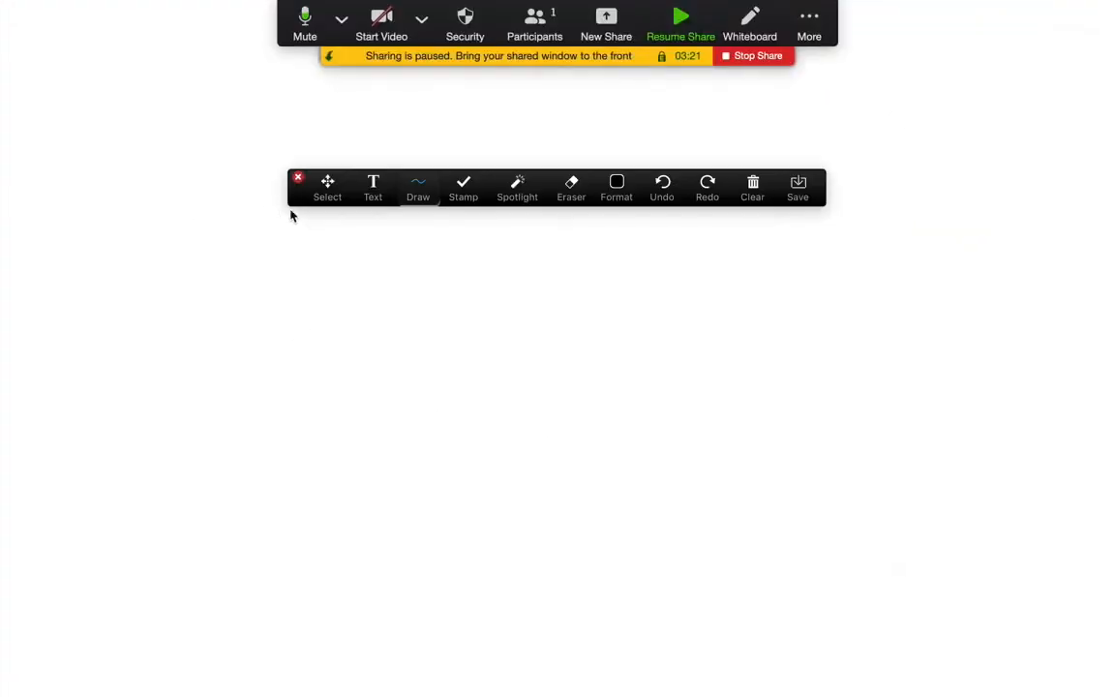
# Step: Add a 'Future ideas' text label and move it down and to the right
pyautogui.click(367, 199)
pyautogui.click(271, 239)
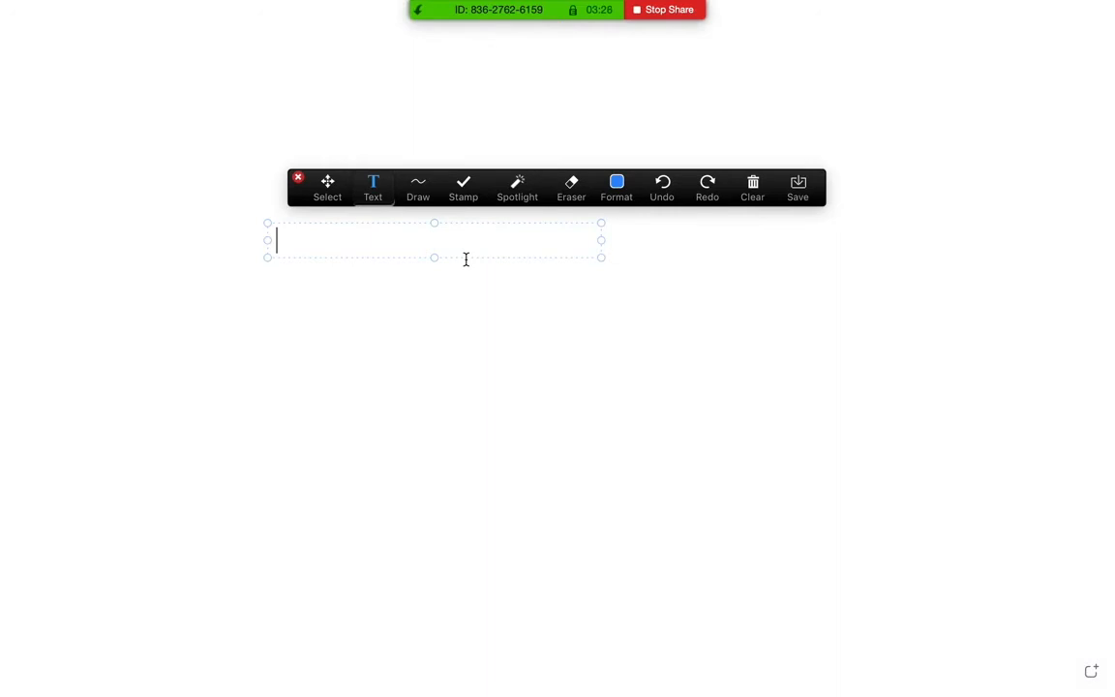
pyautogui.write('Future ideas')
pyautogui.click(328, 187)
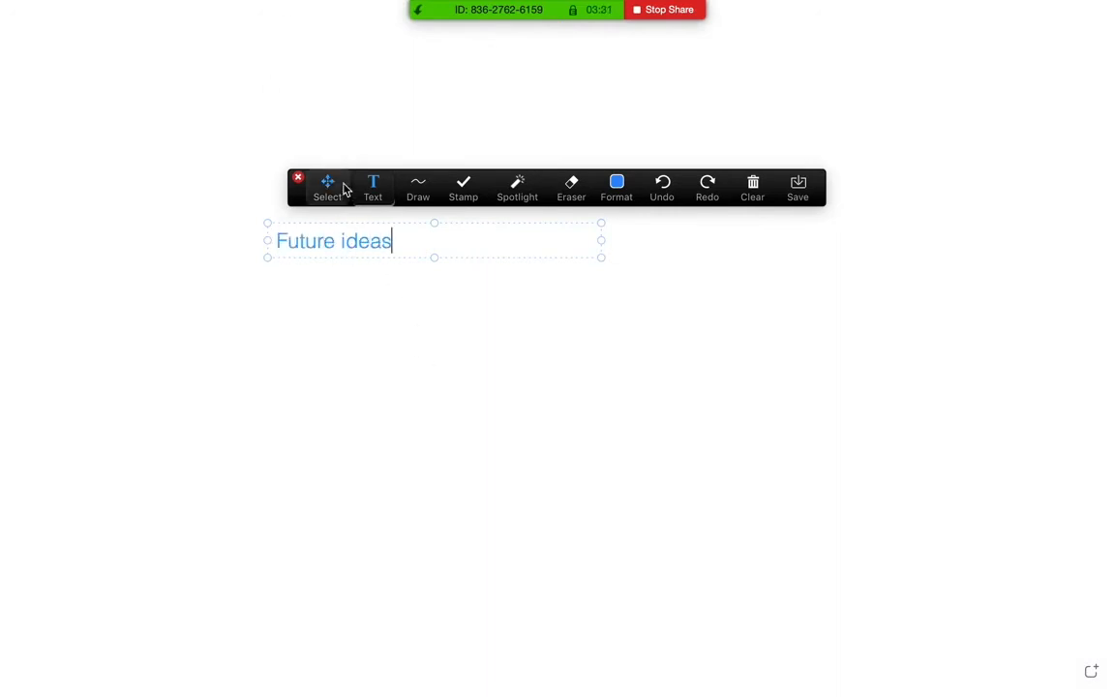
pyautogui.moveTo(354, 255); pyautogui.dragTo(474, 344)
# Step: Draw a freehand line up-left from Future ideas and label its end 'New gardening'
pyautogui.click(418, 189)
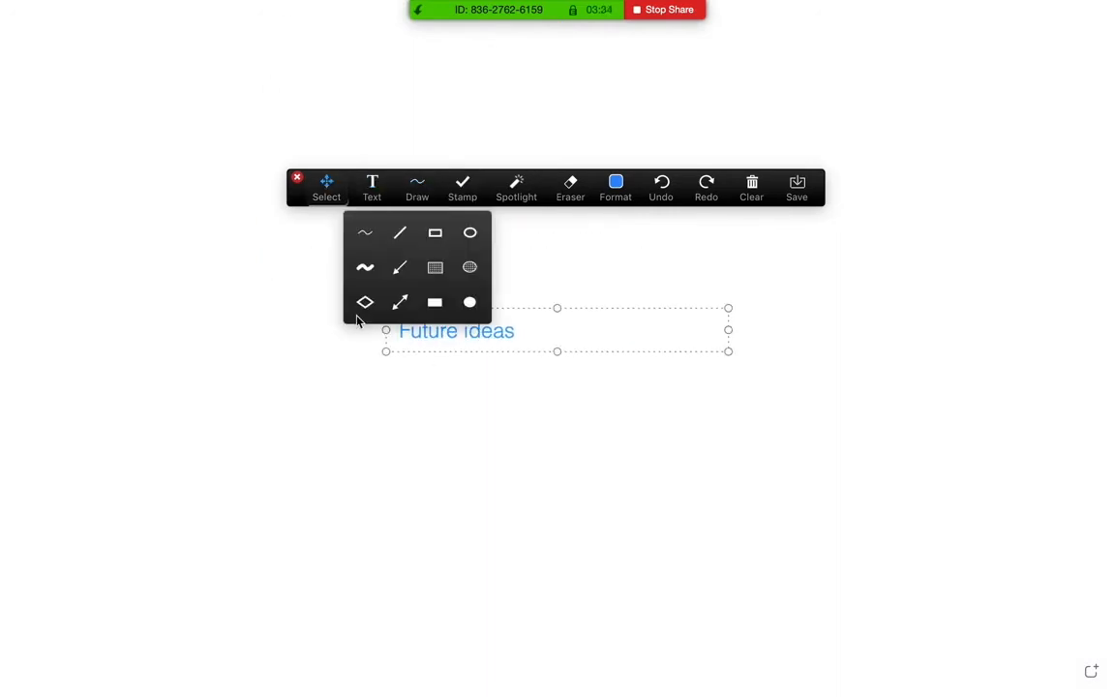
pyautogui.click(368, 241)
pyautogui.moveTo(373, 335); pyautogui.dragTo(271, 274)
pyautogui.click(372, 189)
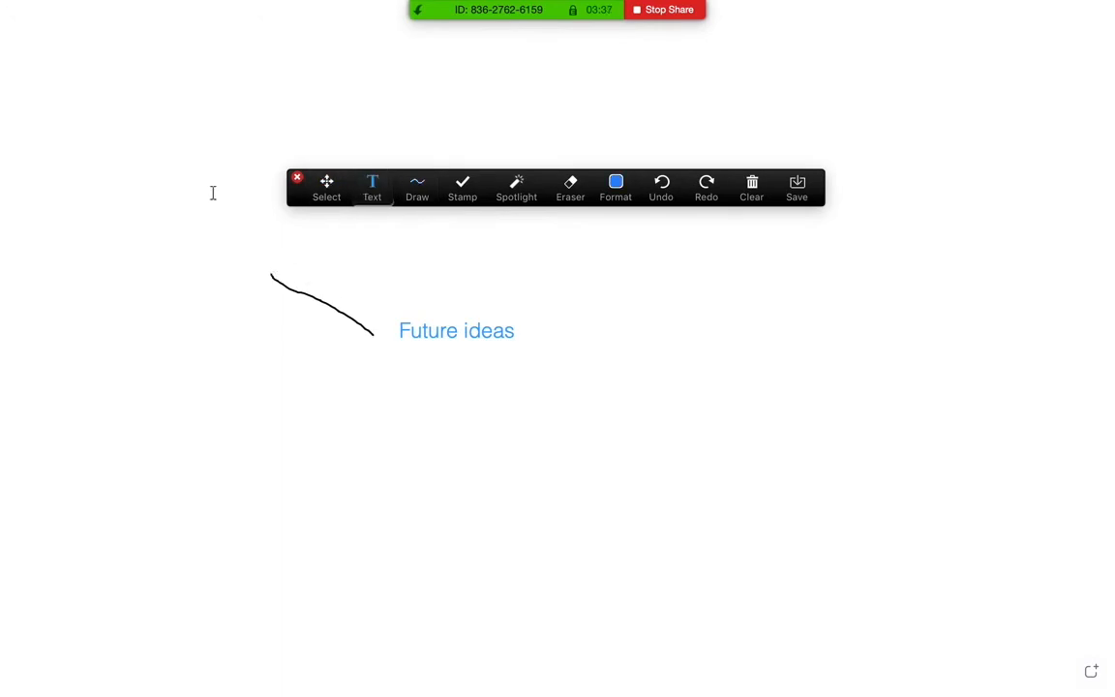
pyautogui.click(209, 241)
pyautogui.write('New ')
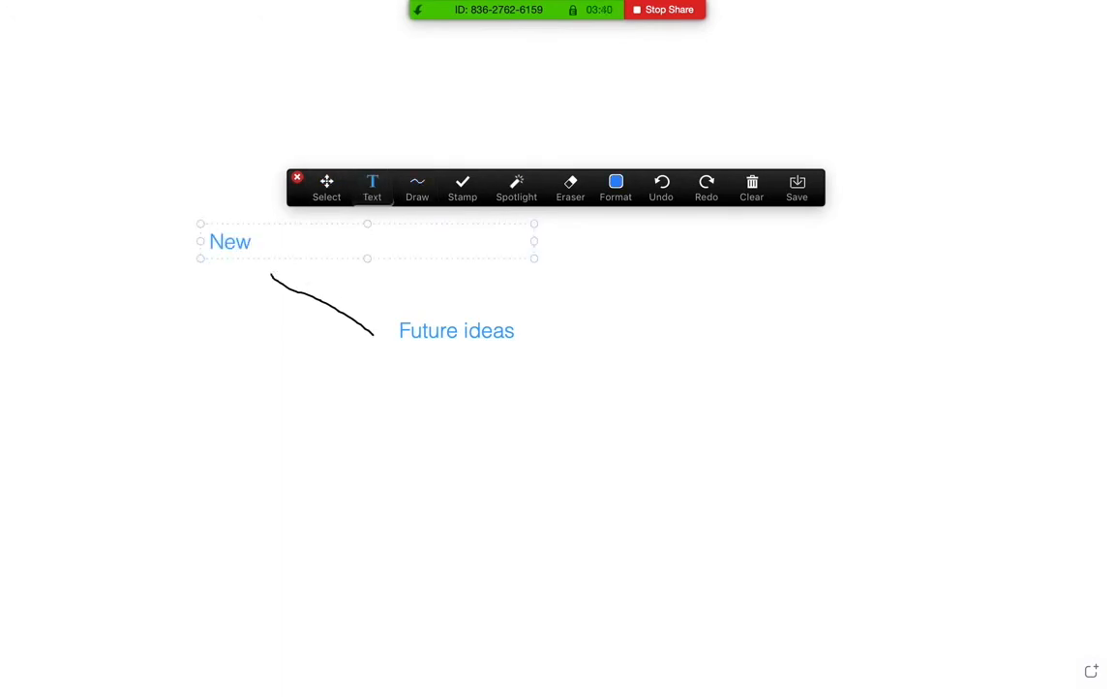
pyautogui.write('gardening')
pyautogui.click(567, 443)
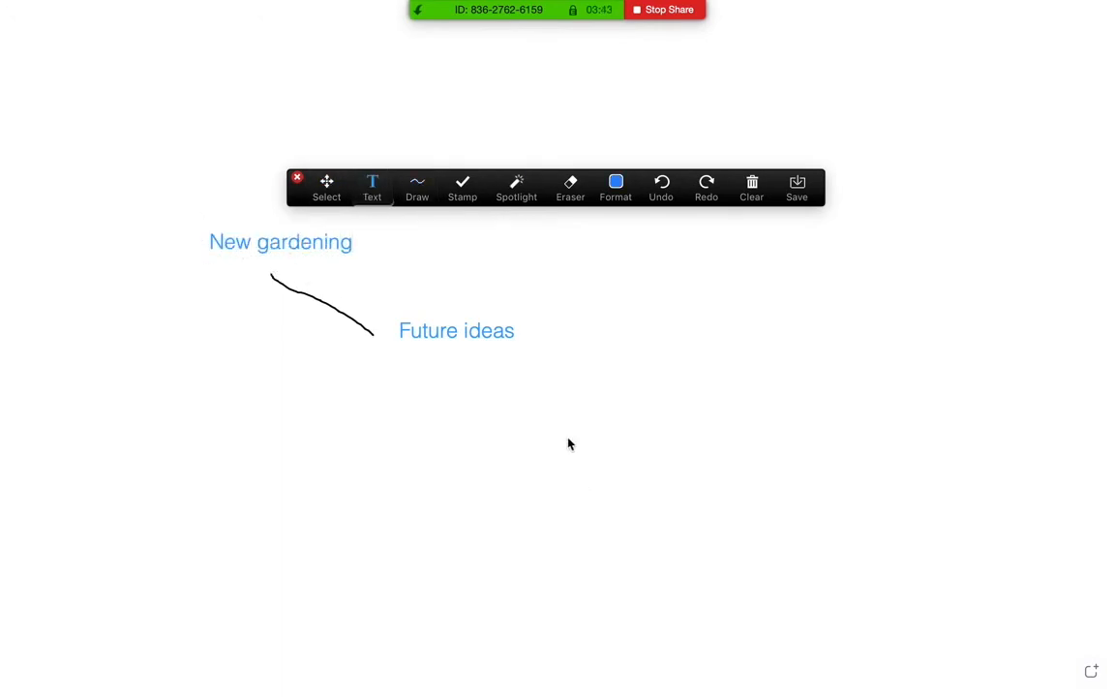
# Step: Add a 'Smaller budget' label right of Future ideas and link them with a line
pyautogui.click(371, 188)
pyautogui.click(660, 376)
pyautogui.write('Smal')
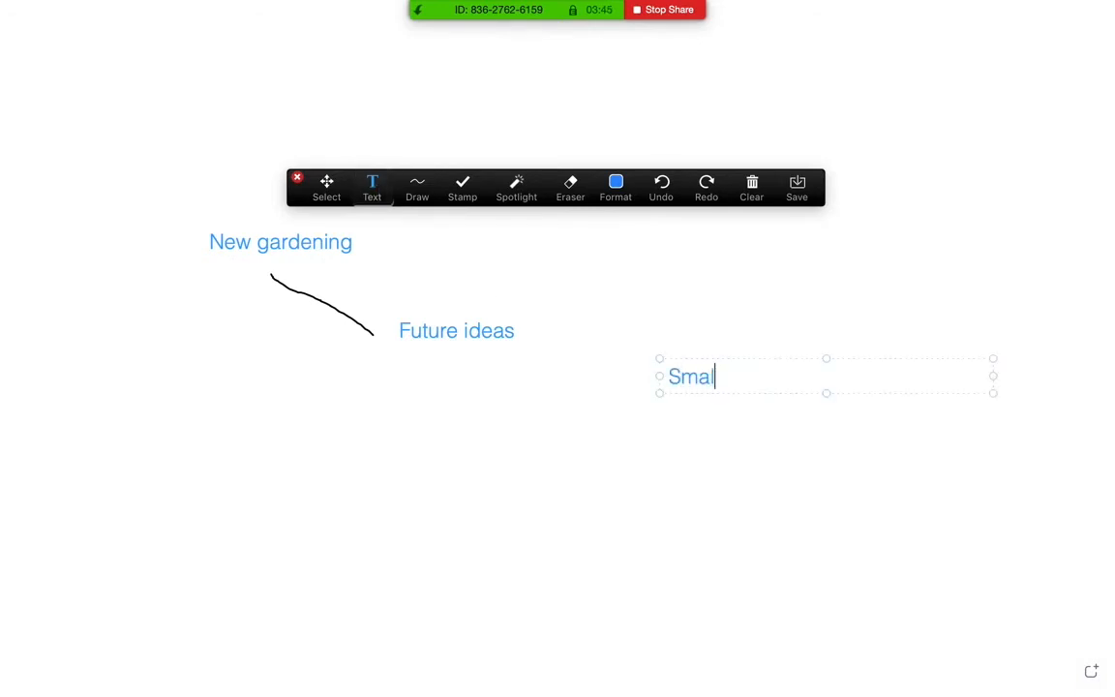
pyautogui.write('ler budget')
pyautogui.click(417, 189)
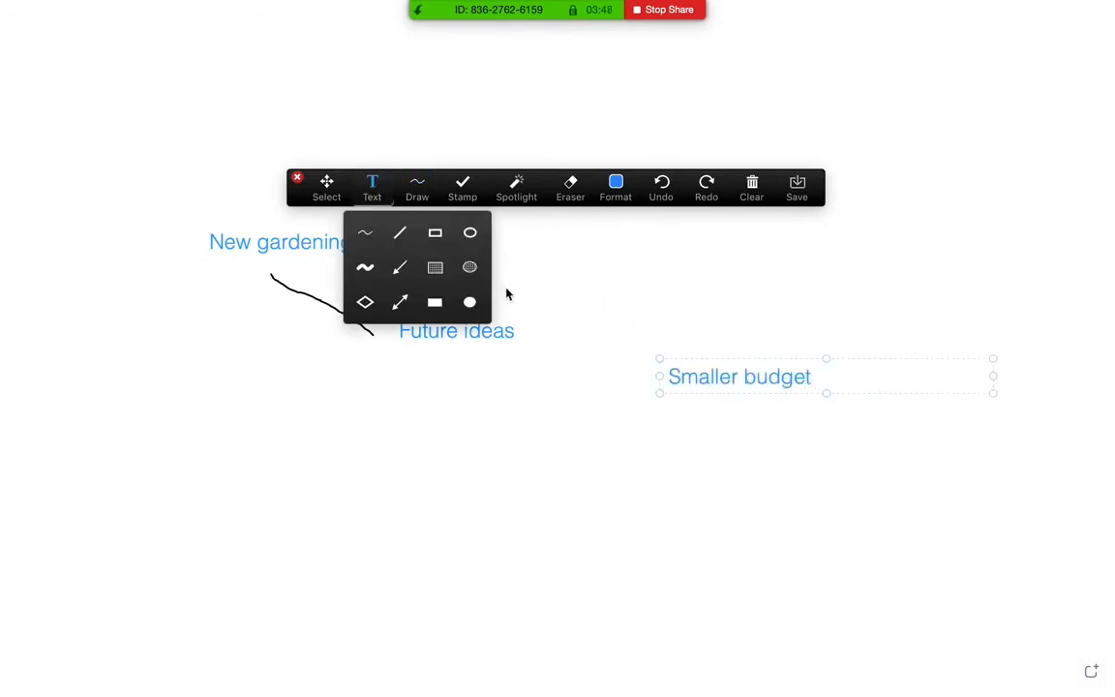
pyautogui.click(364, 230)
pyautogui.moveTo(526, 332)
pyautogui.mouseDown()
pyautogui.moveTo(597, 341)
pyautogui.moveTo(658, 369)
pyautogui.mouseUp()
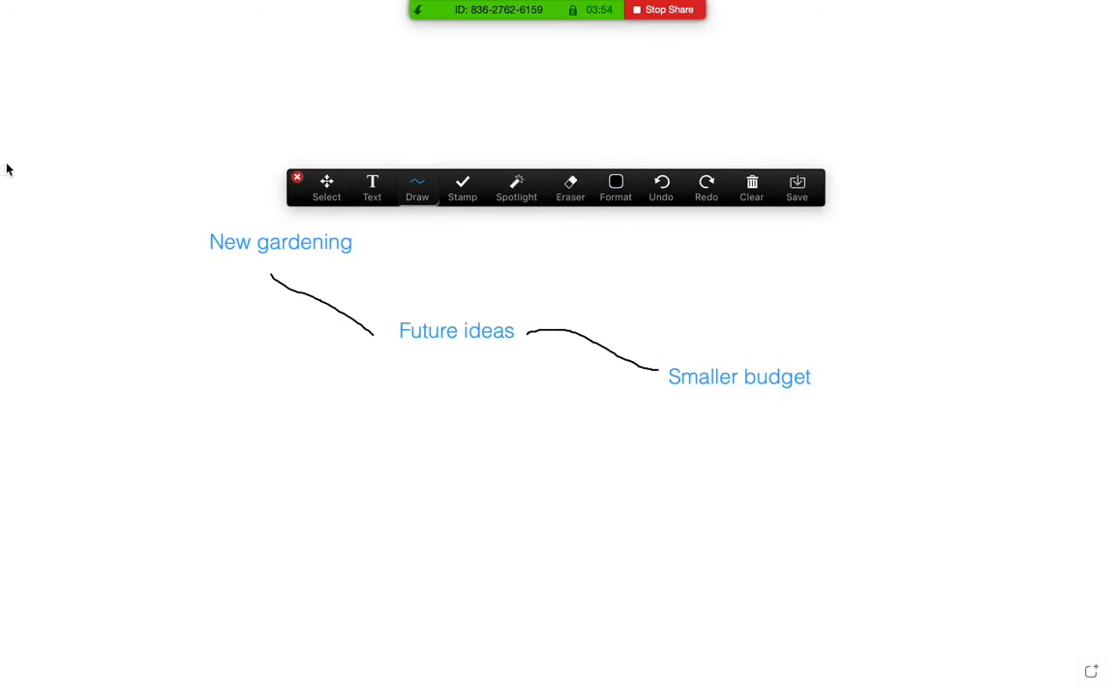
# Step: Stamp a green checkmark beside Smaller budget and a red X beside New gardening
pyautogui.moveTo(312, 182); pyautogui.dragTo(331, 128)
pyautogui.click(481, 131)
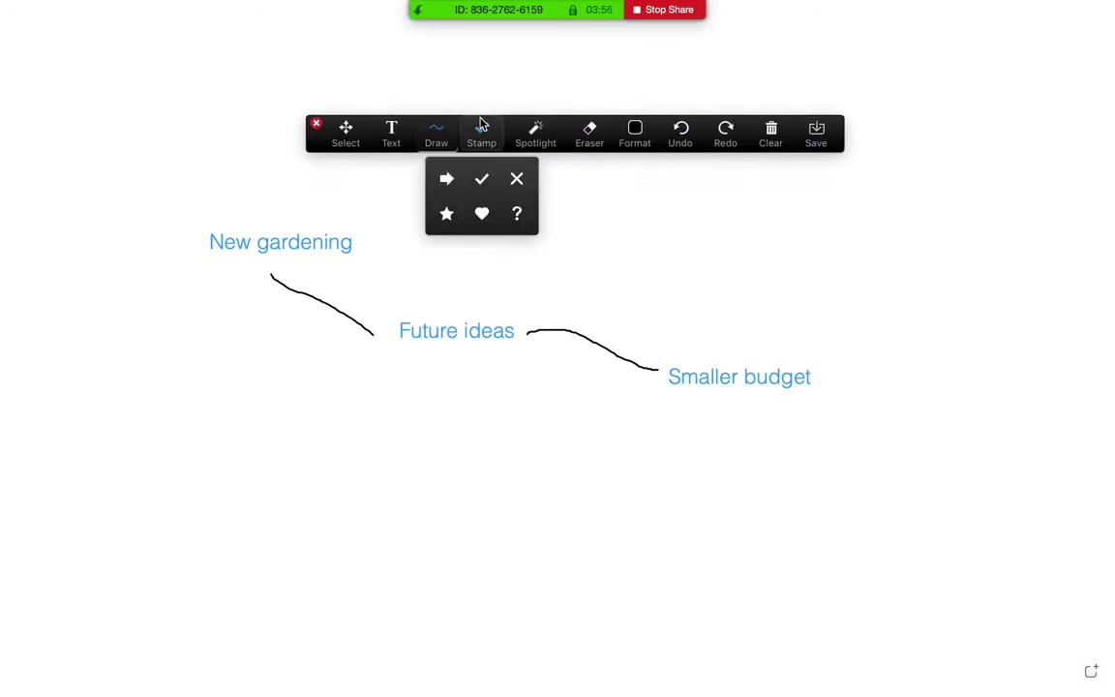
pyautogui.click(481, 178)
pyautogui.click(832, 378)
pyautogui.click(481, 134)
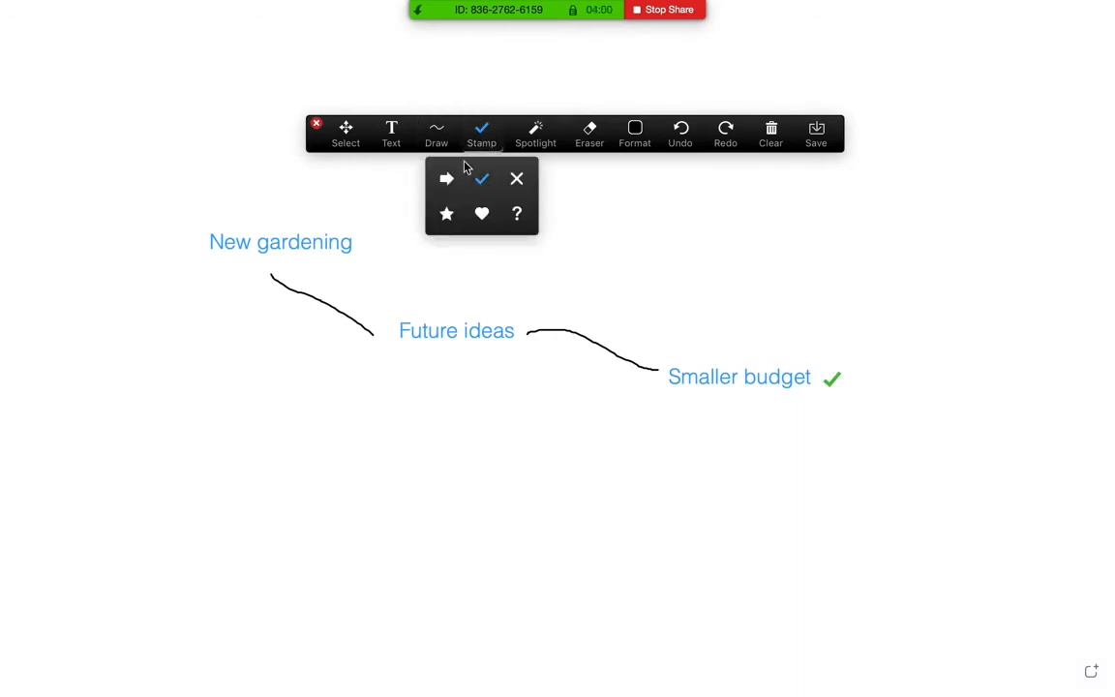
pyautogui.click(518, 179)
pyautogui.click(381, 243)
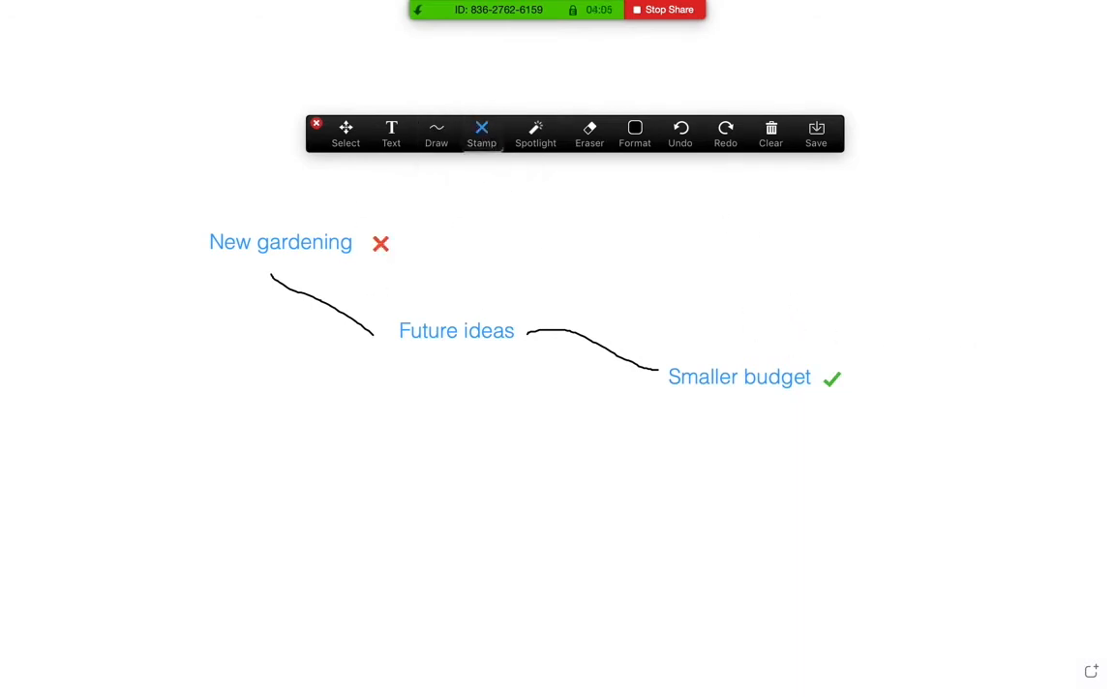
# Step: Stop sharing the whiteboard, go full screen, and send clapping then thumbs-up reactions
pyautogui.click(678, 10)
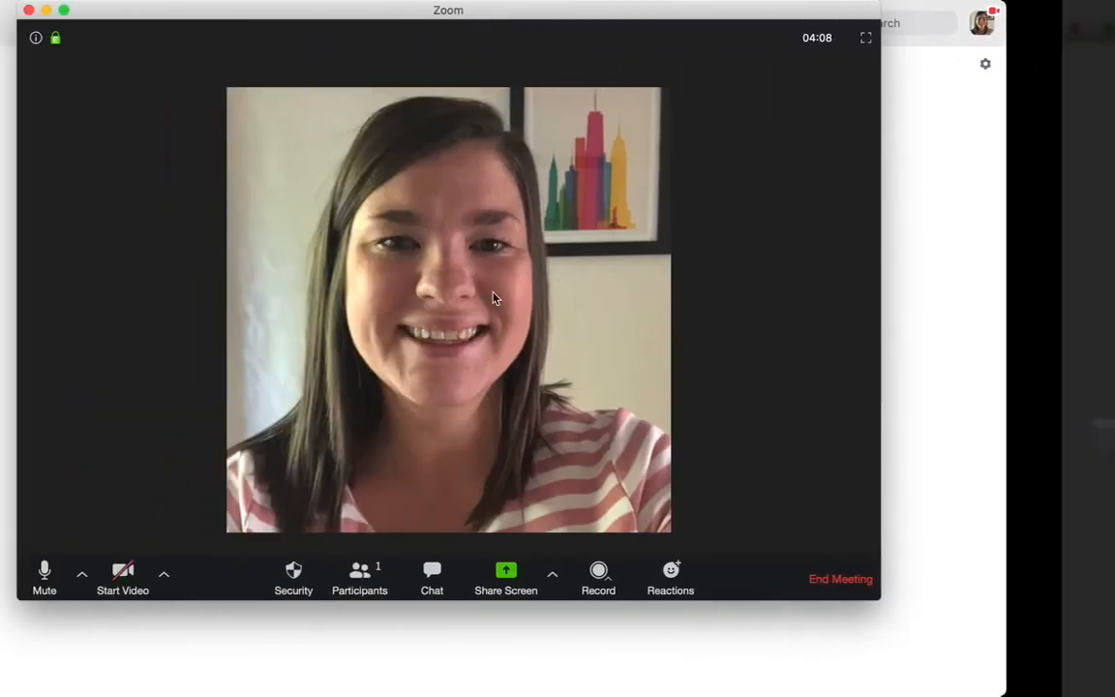
pyautogui.click(173, 10)
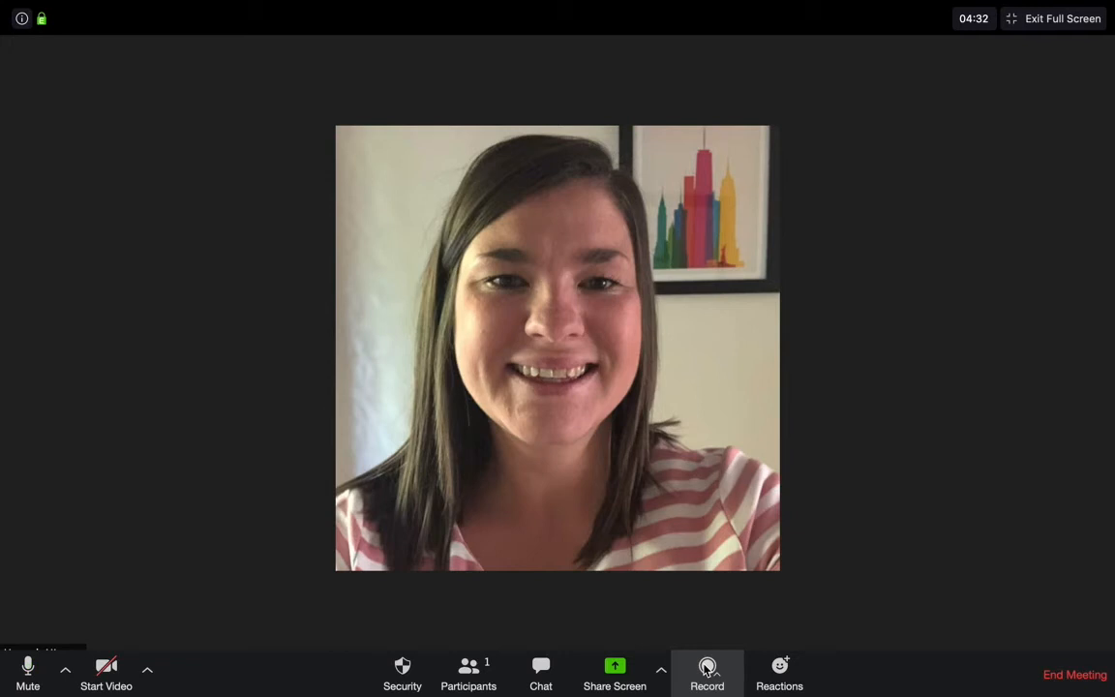
pyautogui.click(779, 667)
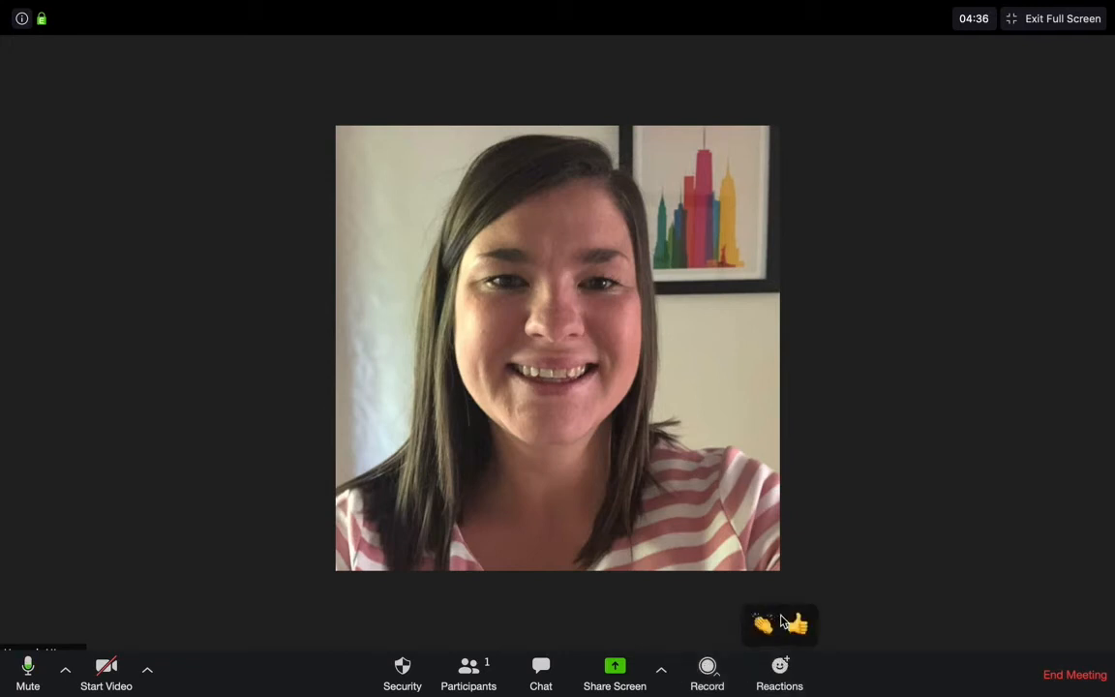
pyautogui.click(784, 666)
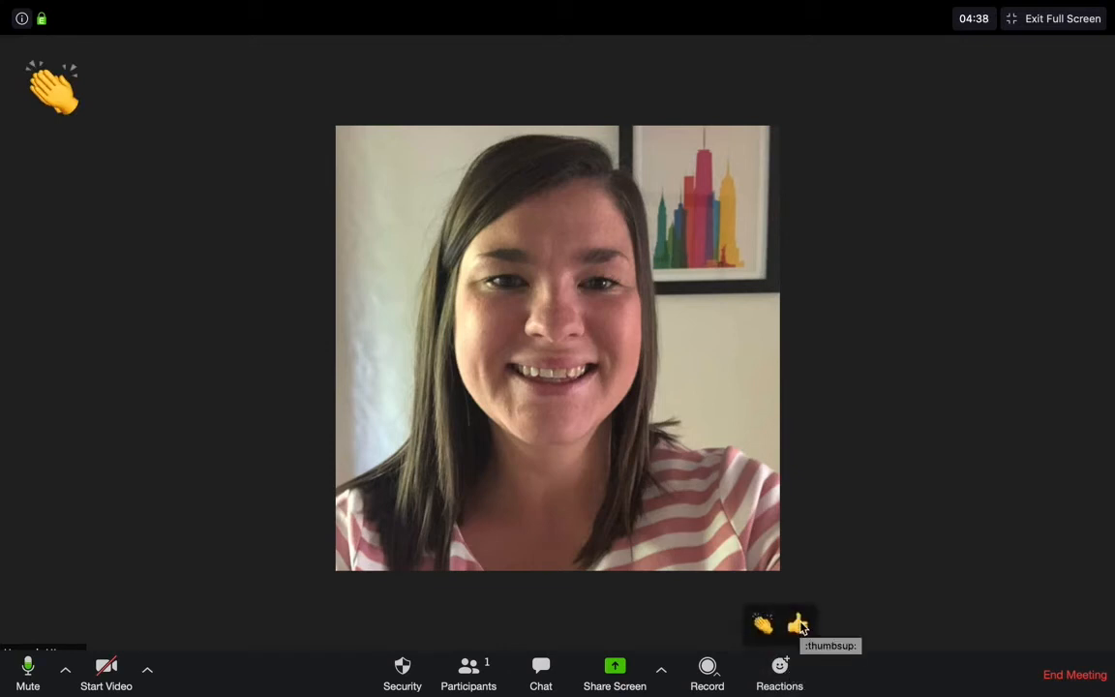
pyautogui.click(797, 622)
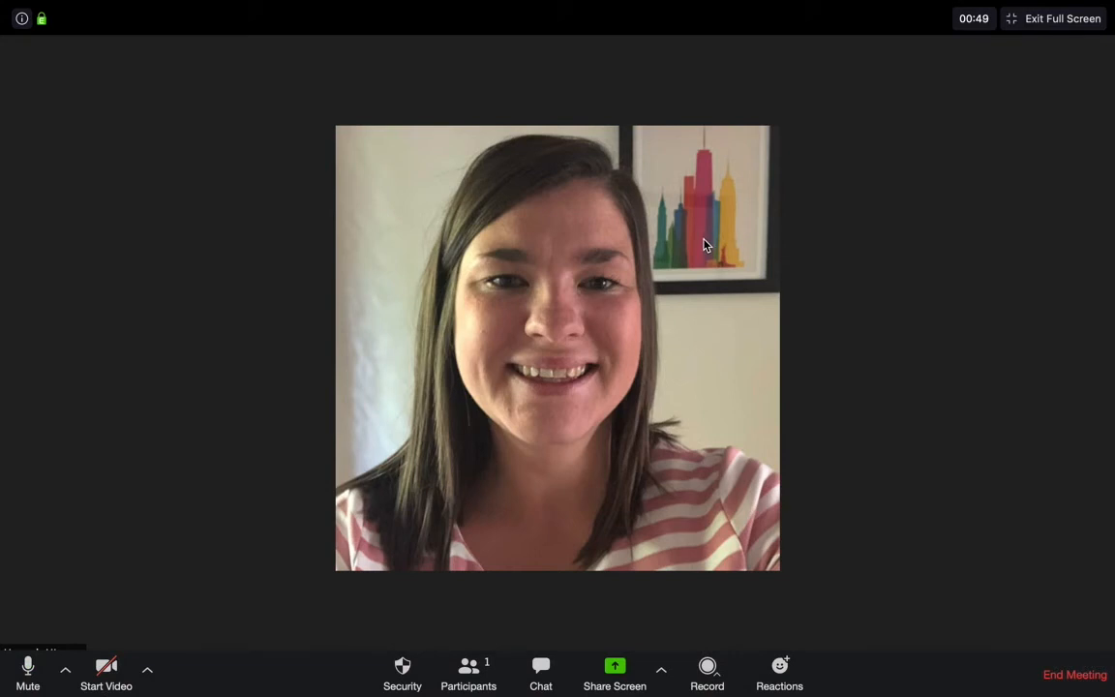
# Step: End the meeting for all participants and return to the Zoom home screen
pyautogui.click(1065, 666)
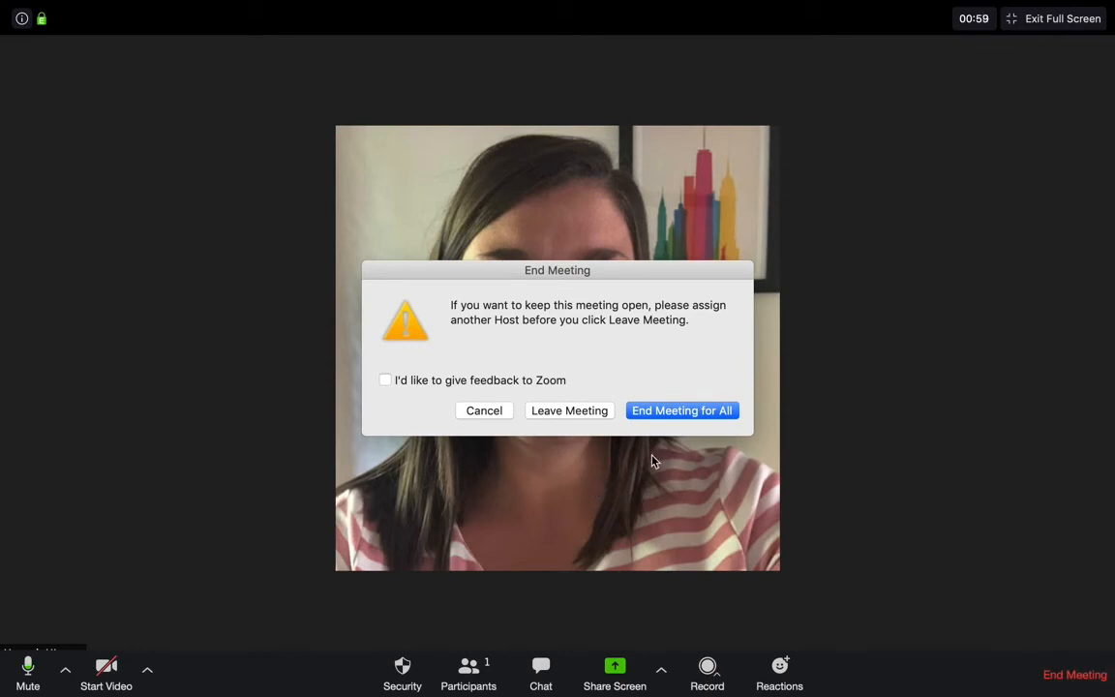
pyautogui.click(675, 414)
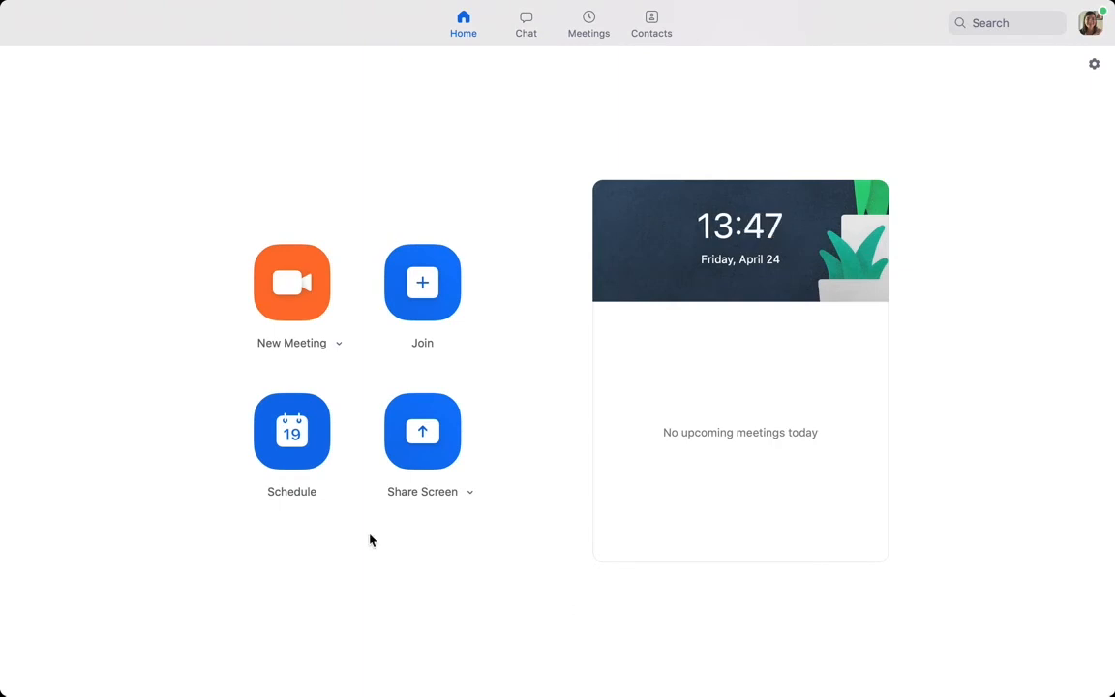
pyautogui.click(308, 452)
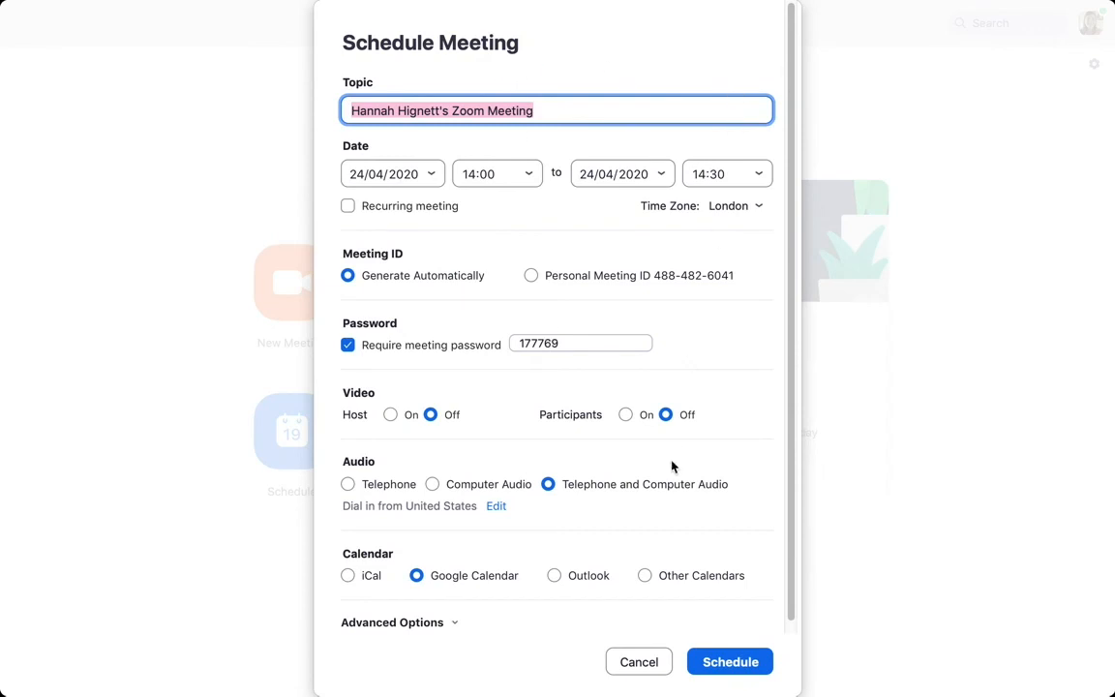
pyautogui.moveTo(354, 111)
pyautogui.mouseDown()
pyautogui.moveTo(368, 85)
pyautogui.moveTo(363, 99)
pyautogui.mouseUp()
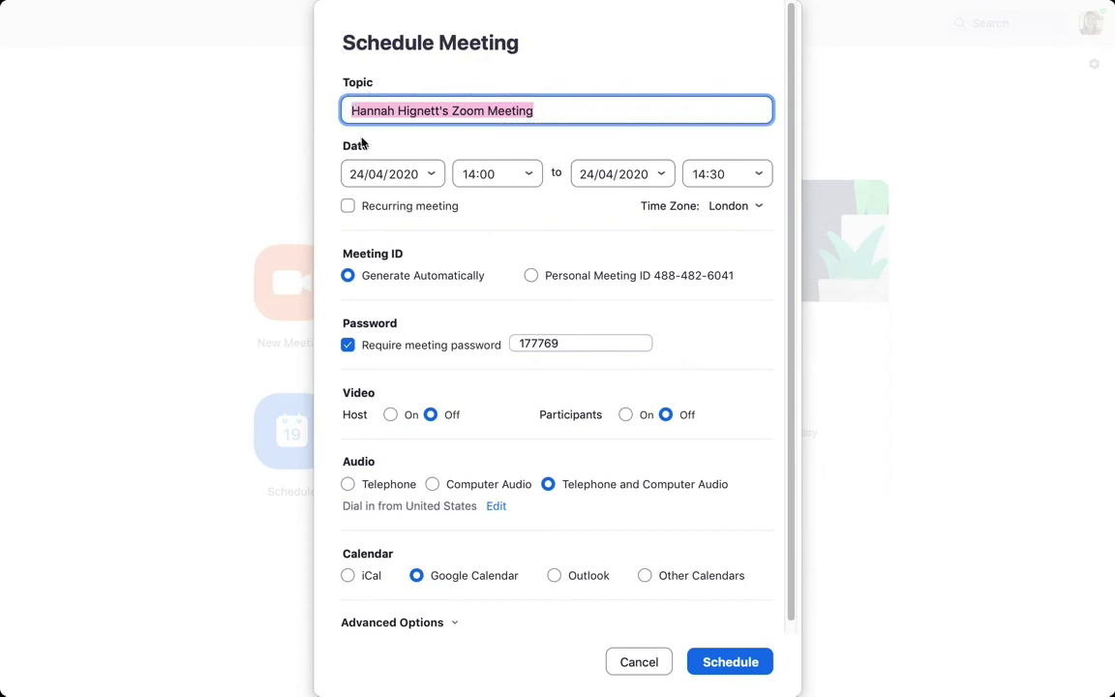
pyautogui.click(432, 174)
pyautogui.click(459, 193)
pyautogui.click(459, 194)
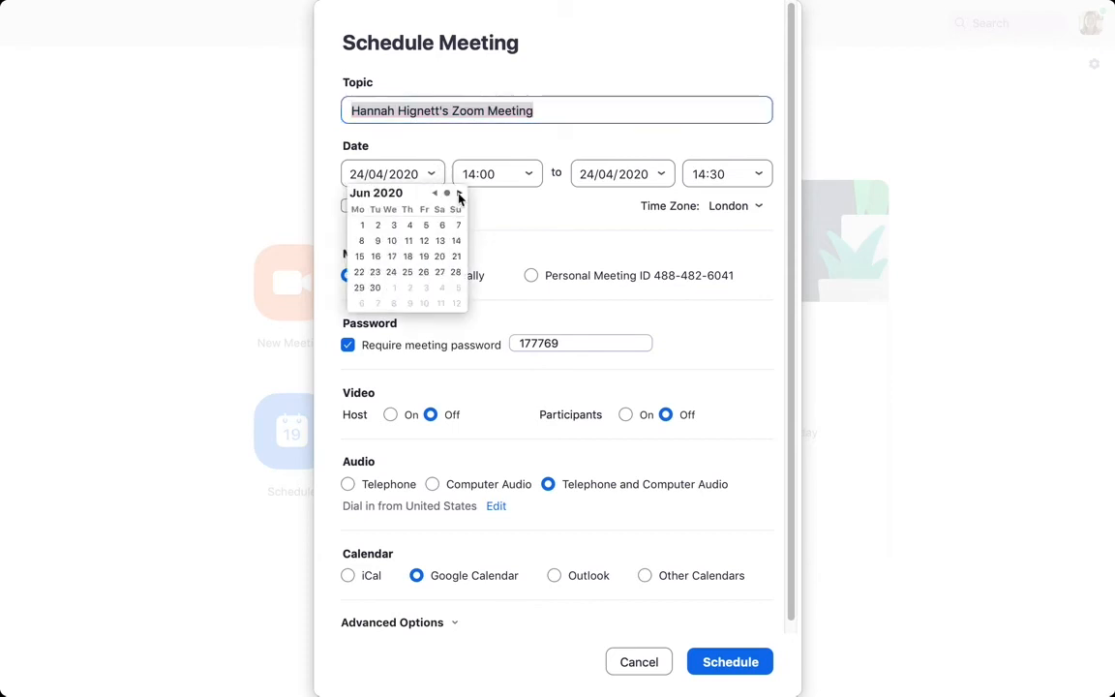
pyautogui.click(391, 256)
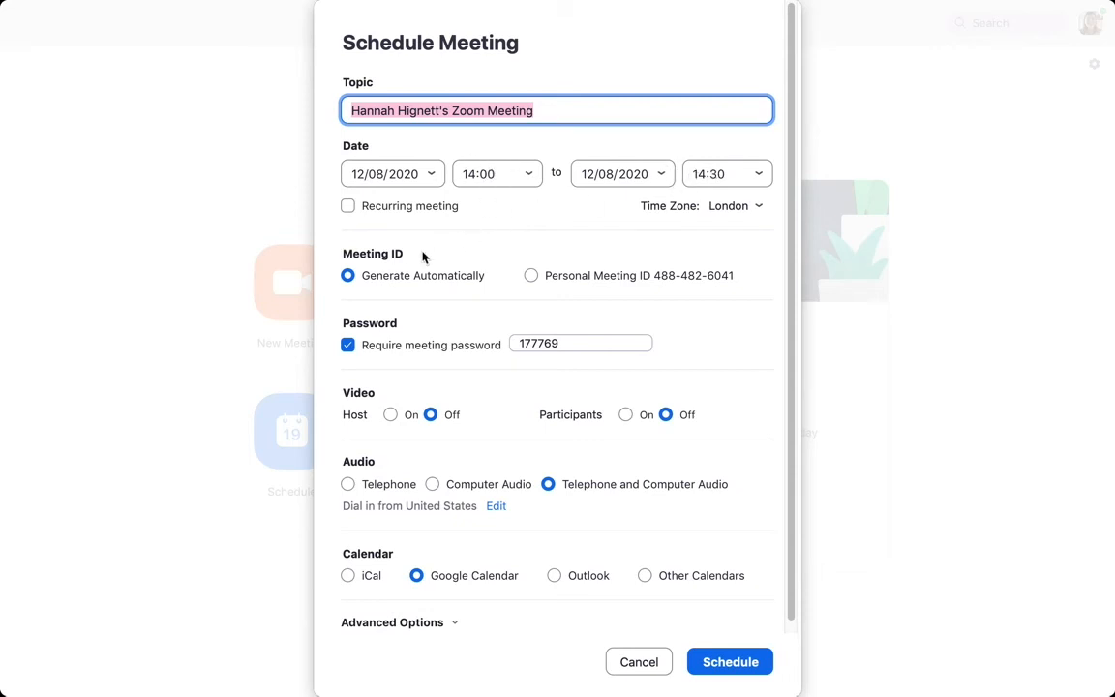
pyautogui.click(531, 275)
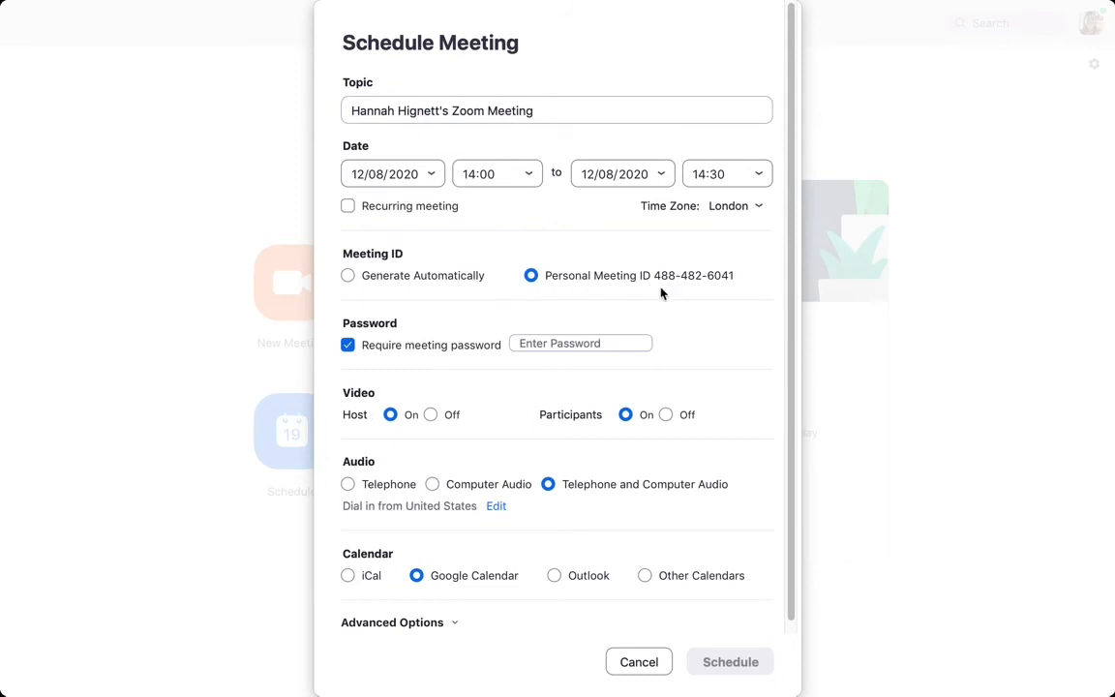
pyautogui.click(638, 345)
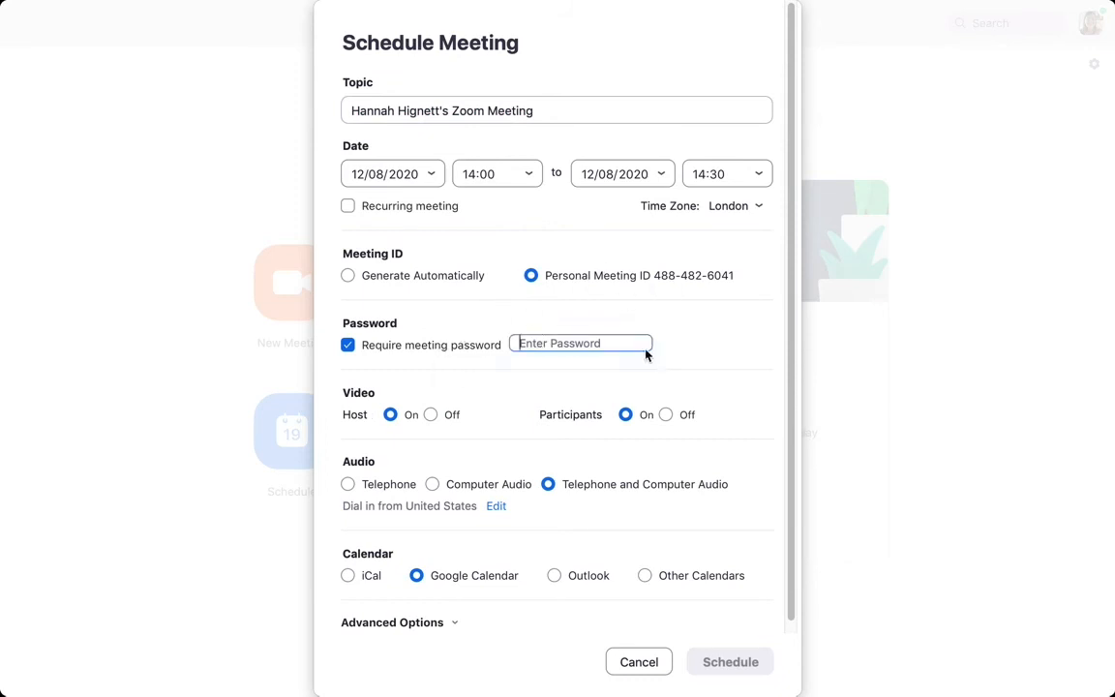
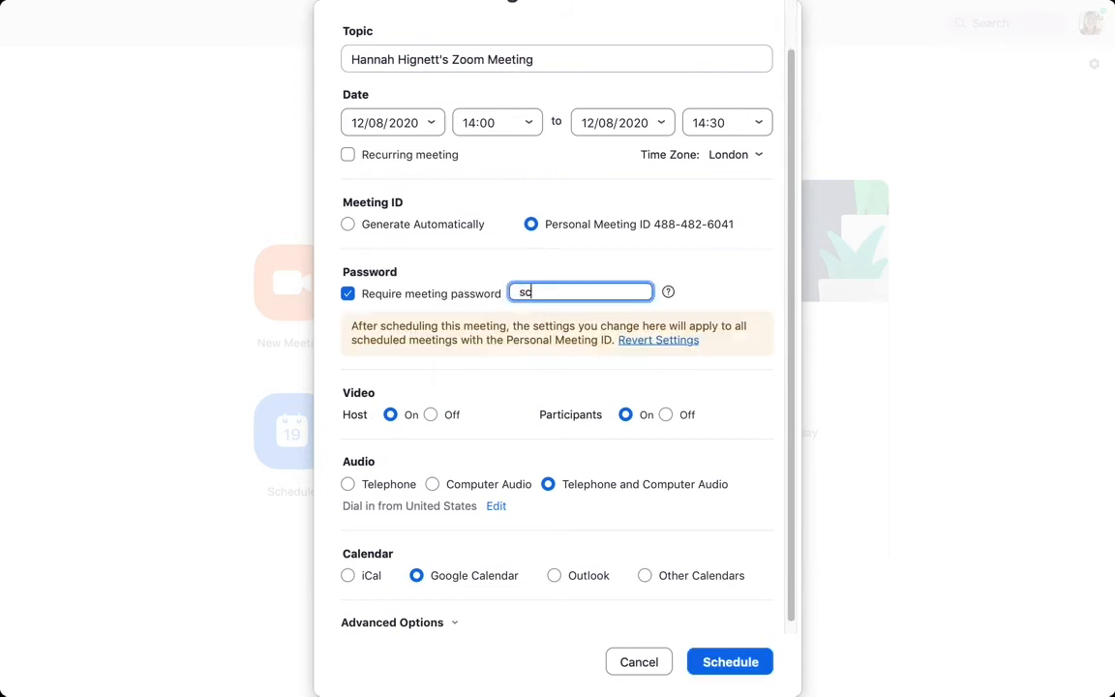
pyautogui.click(716, 484)
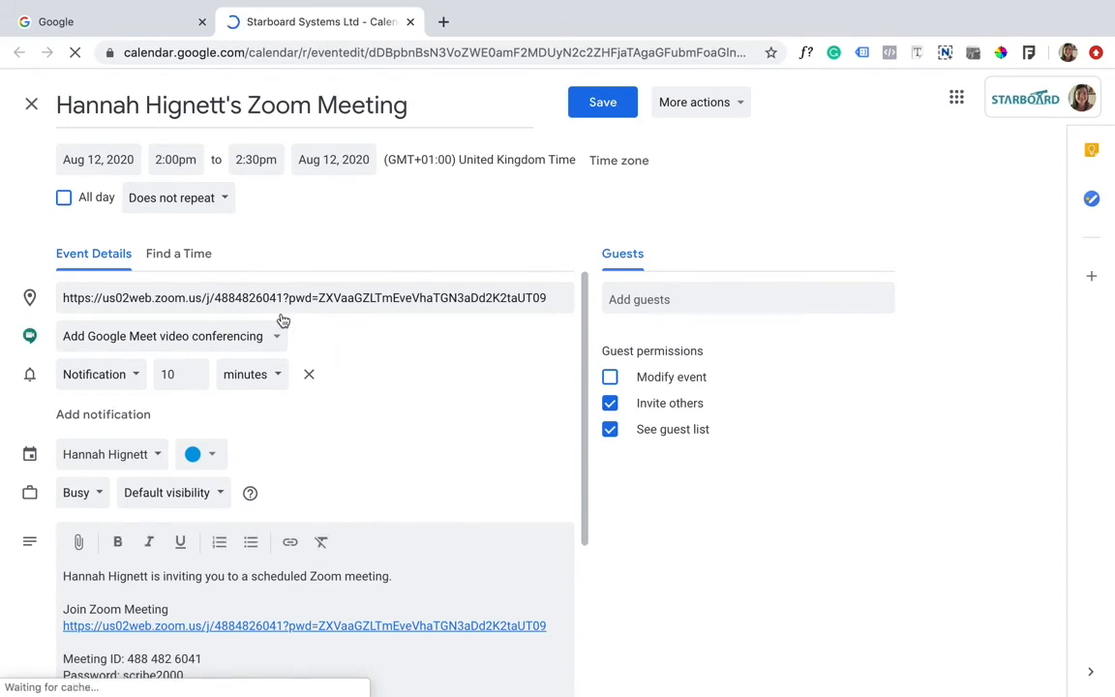
pyautogui.scroll(-1, 271, 322)
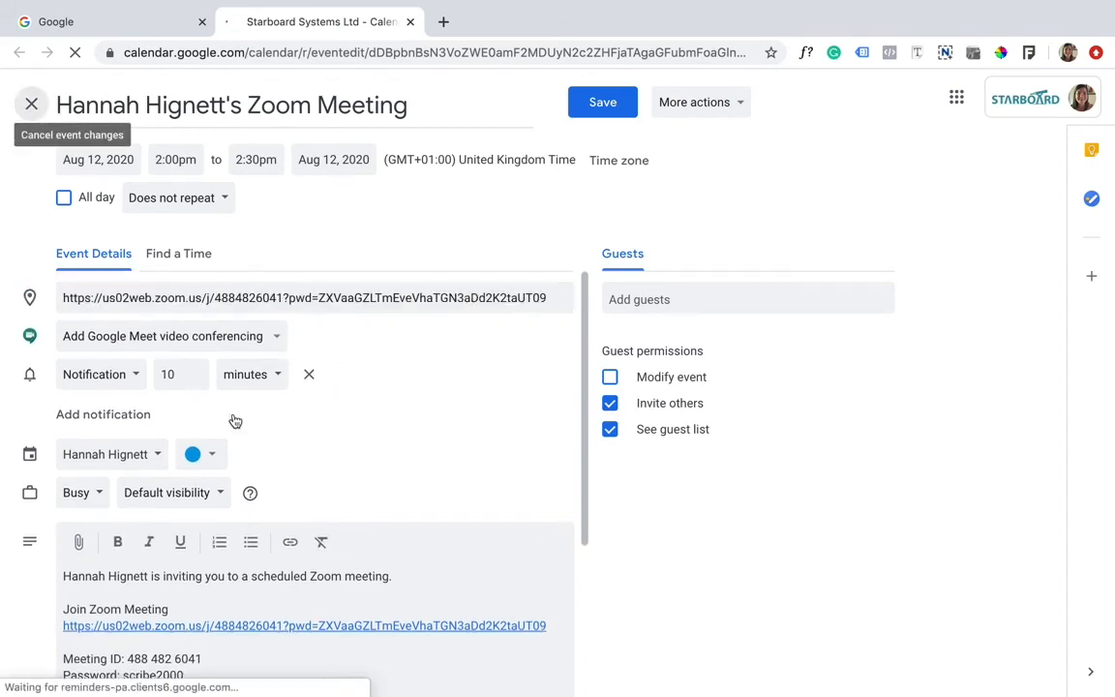
pyautogui.scroll(-3, 231, 418)
pyautogui.scroll(3, 240, 559)
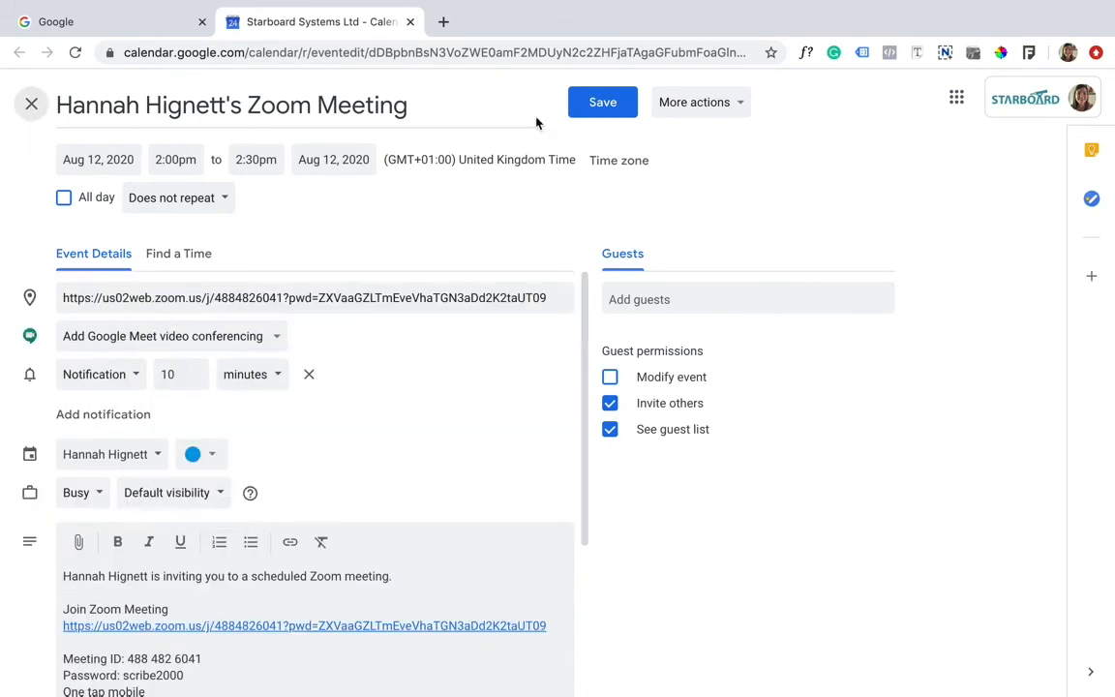
# Step: Save the prefilled Zoom meeting event for Aug 12, 2:00–2:30pm in Google Calendar
pyautogui.click(586, 107)
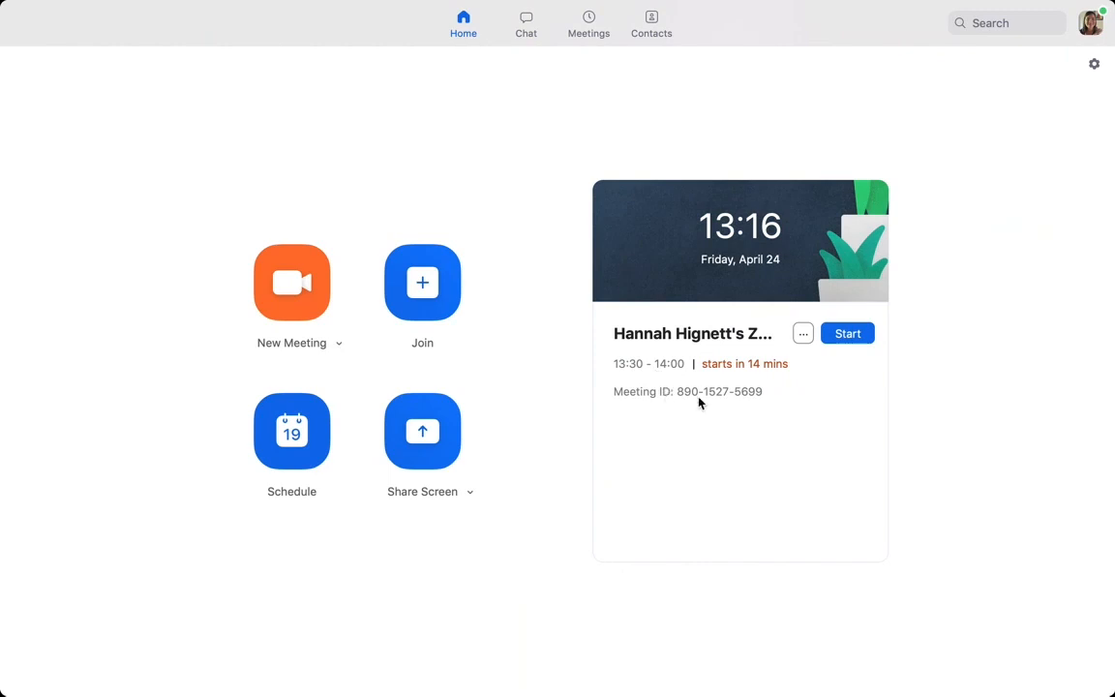
# Step: Copy the upcoming meeting's invitation to the clipboard from its options menu
pyautogui.click(803, 334)
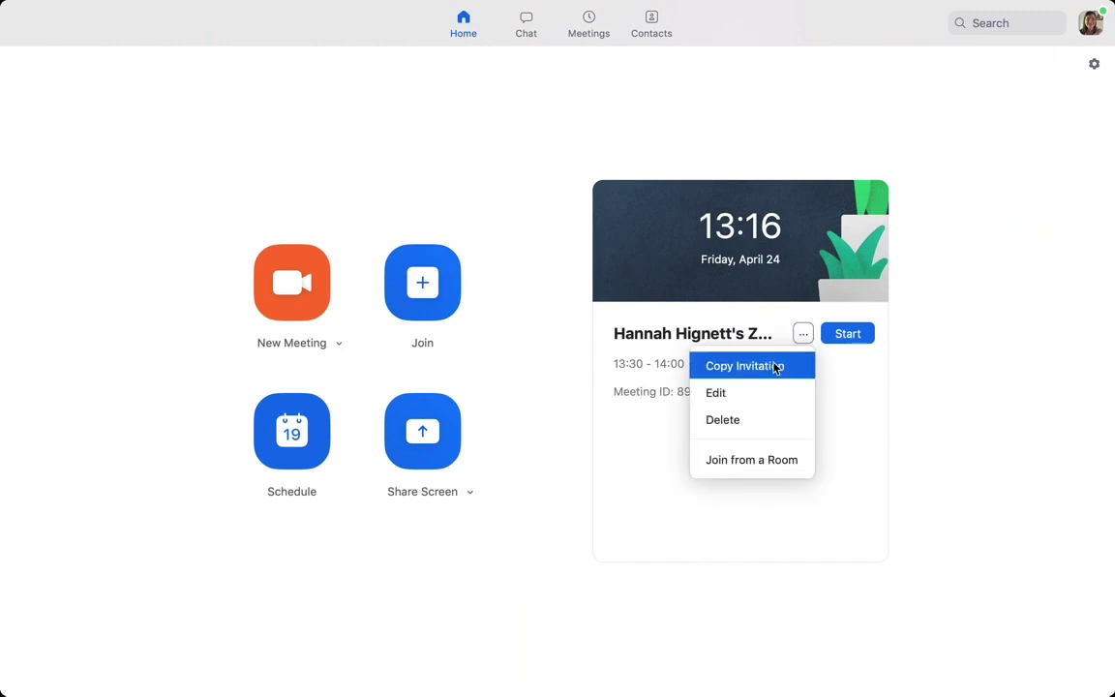
pyautogui.click(774, 366)
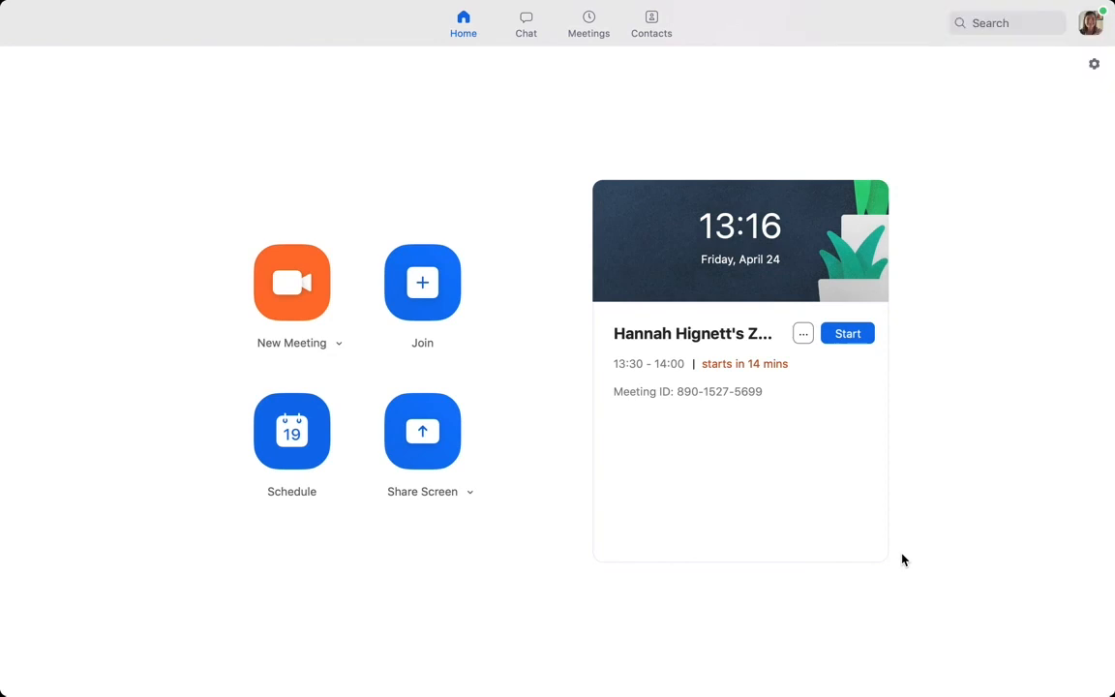
pyautogui.click(448, 294)
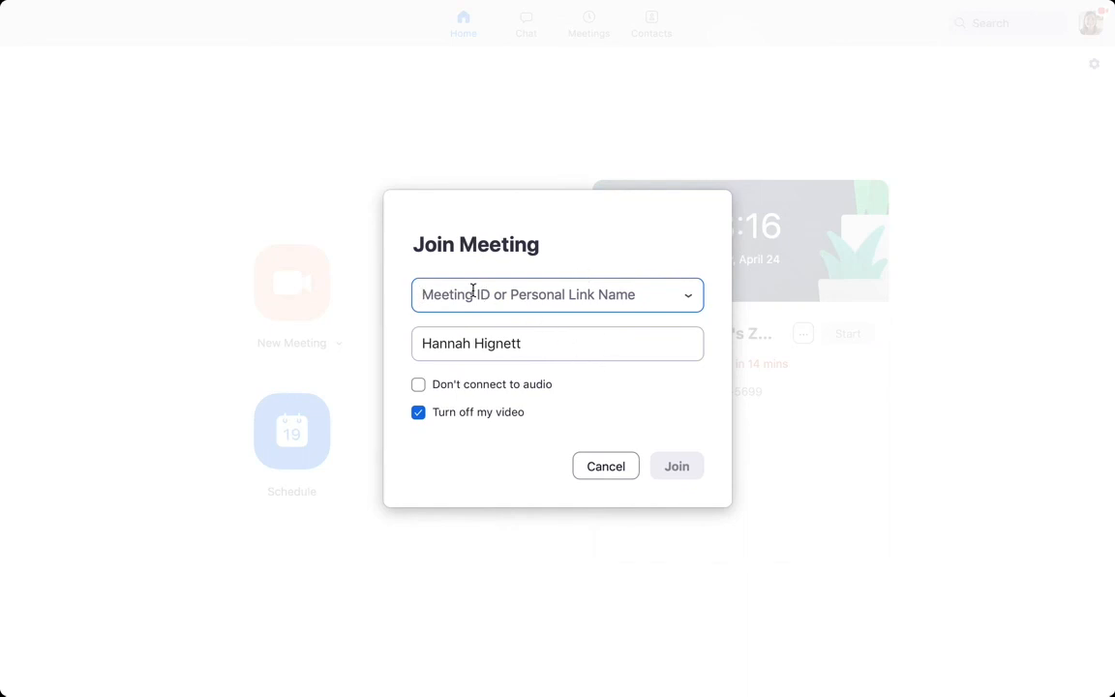
pyautogui.click(527, 342)
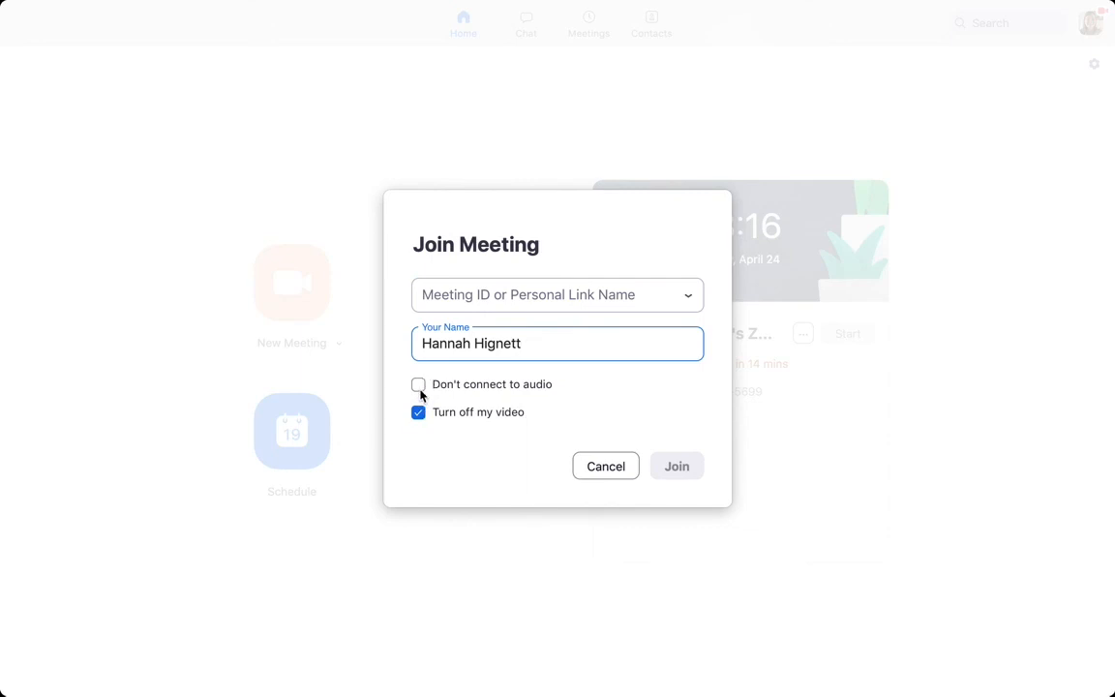
pyautogui.click(418, 384)
pyautogui.click(419, 412)
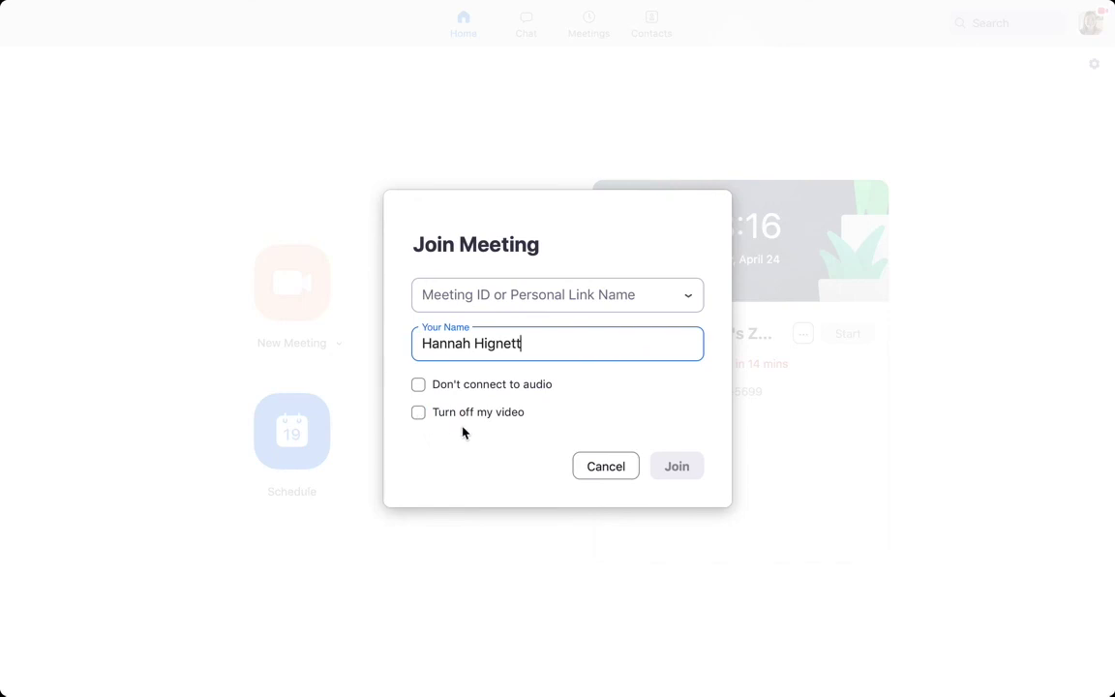
pyautogui.click(610, 470)
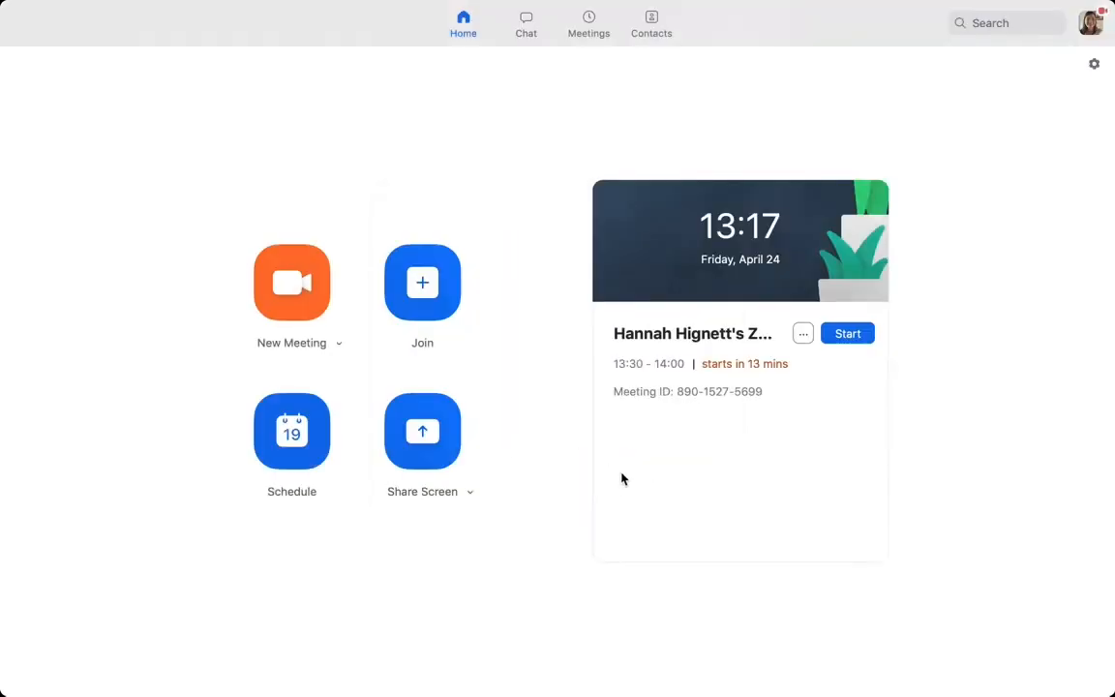